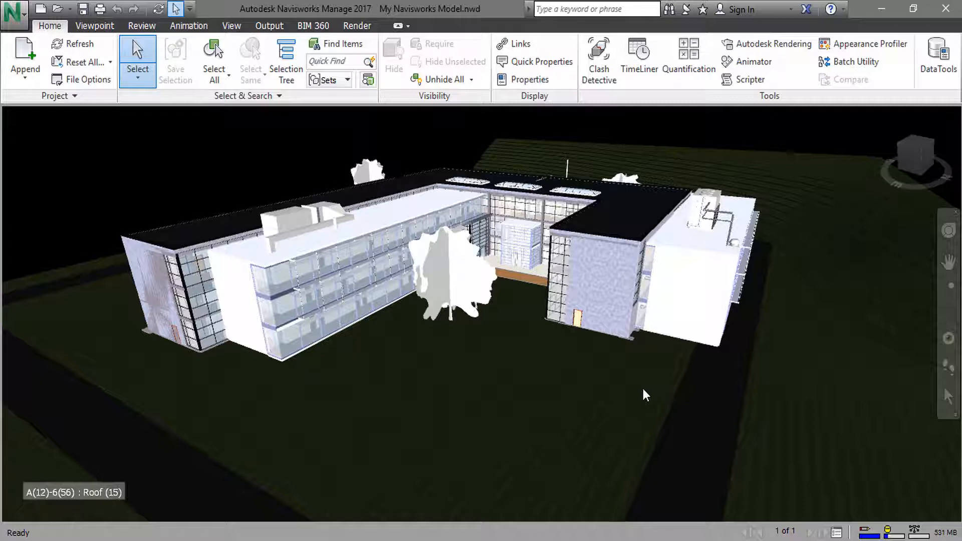
- Set the interface display units to 1 decimal place, keeping Meters as the linear unit
{"action": "left_click", "coordinate": [15, 12]}
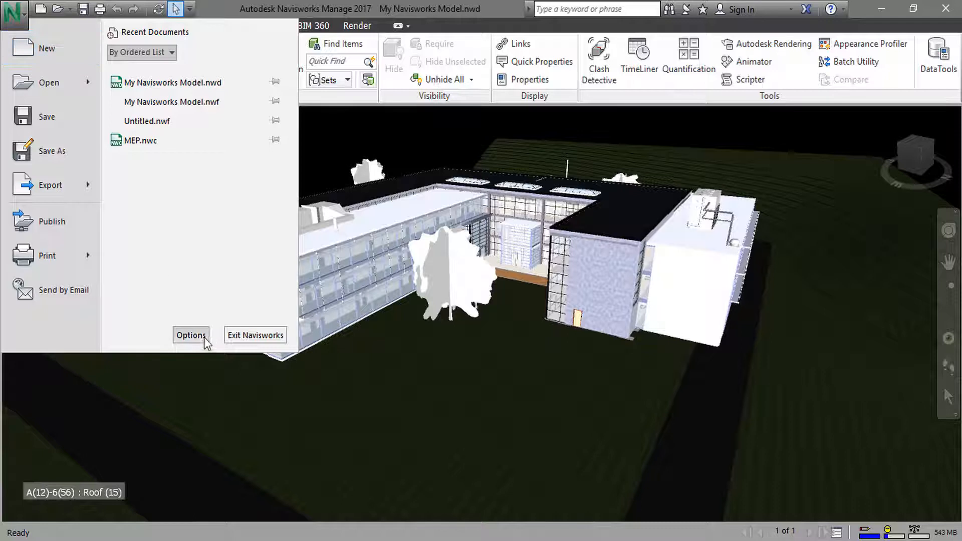
{"action": "left_click", "coordinate": [191, 335]}
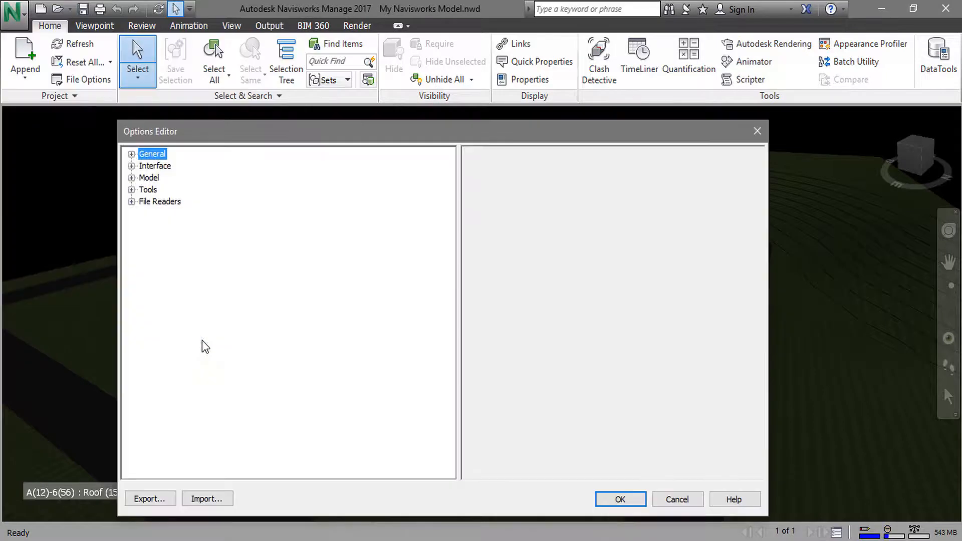
{"action": "left_click", "coordinate": [132, 166]}
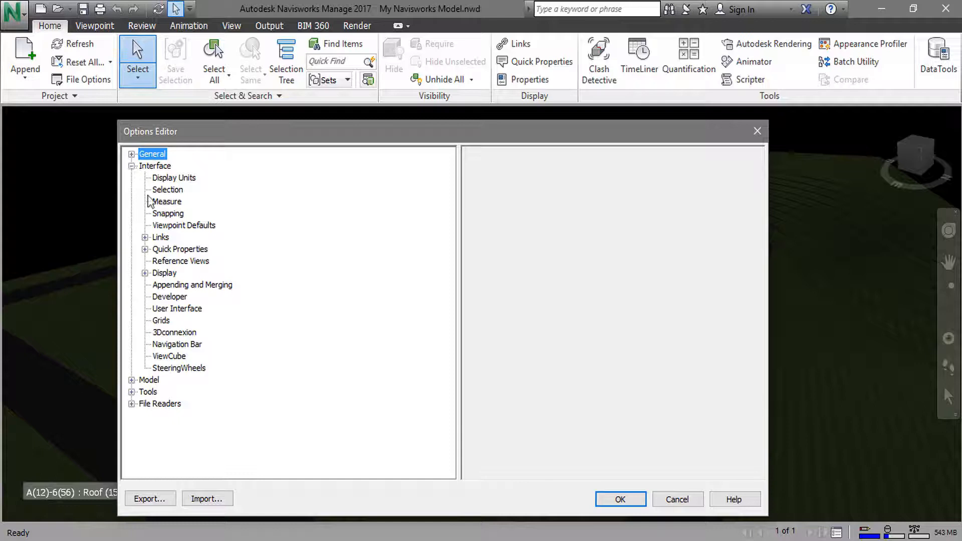
{"action": "left_click", "coordinate": [185, 181]}
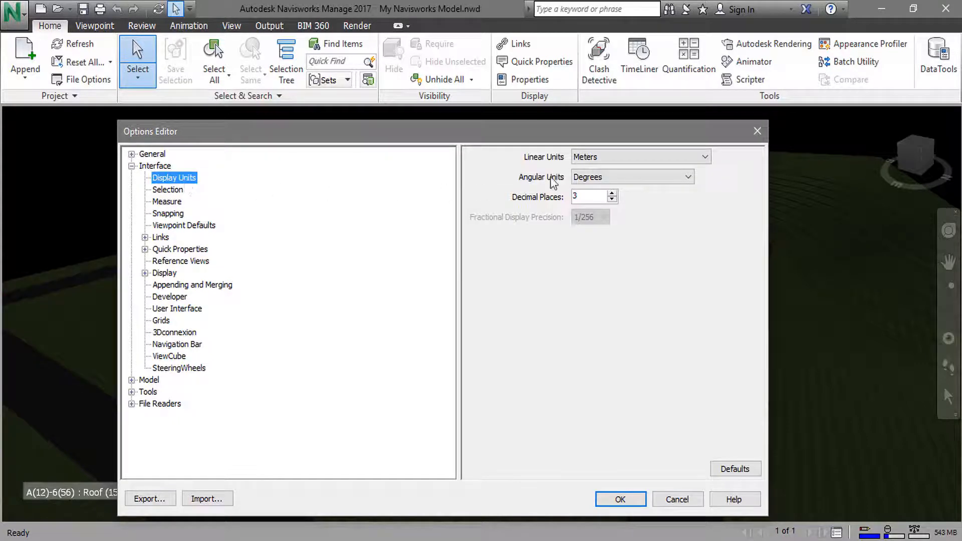
{"action": "left_click", "coordinate": [634, 160]}
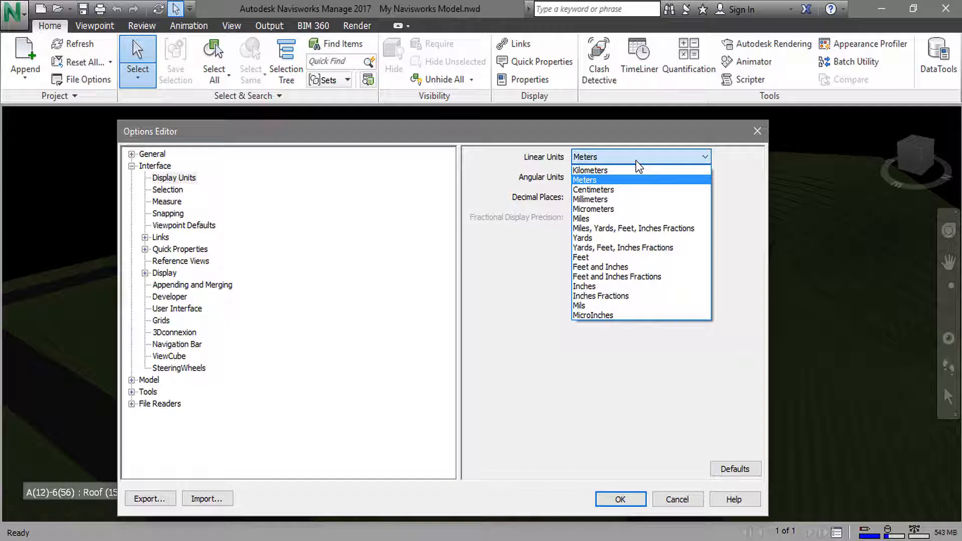
{"action": "left_click", "coordinate": [636, 161]}
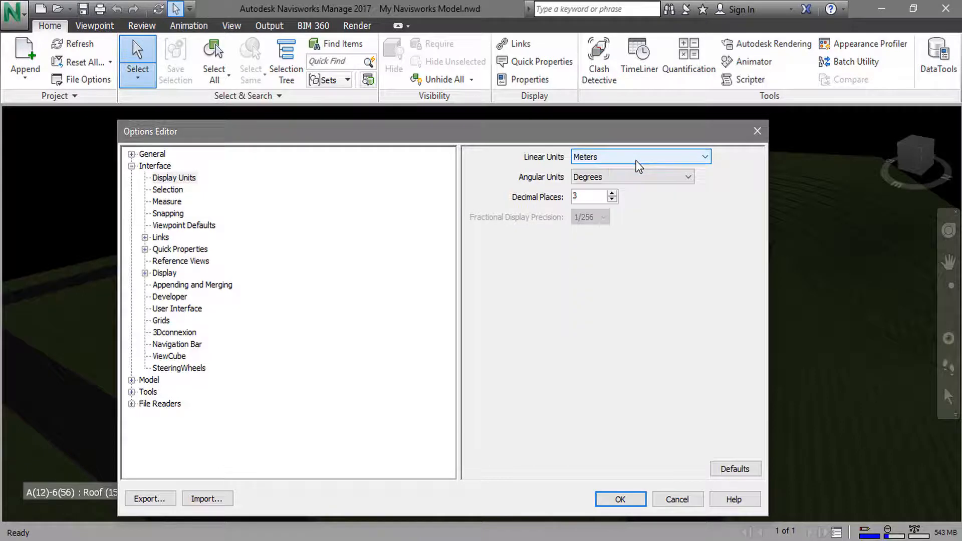
{"action": "left_click", "coordinate": [611, 199]}
{"action": "left_click", "coordinate": [611, 199]}
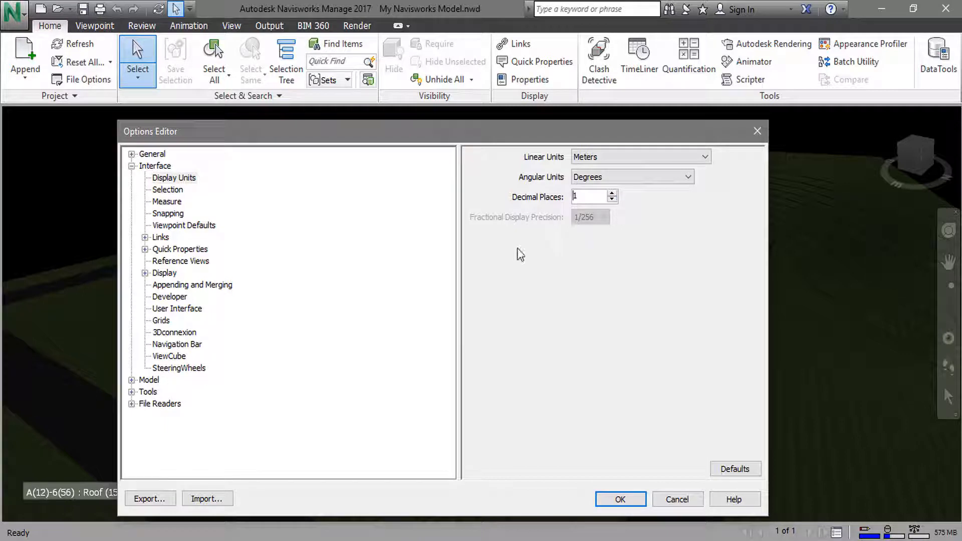
- Turn off showing XYZ differences in the scene view for measurements and apply the options
{"action": "left_click", "coordinate": [165, 203]}
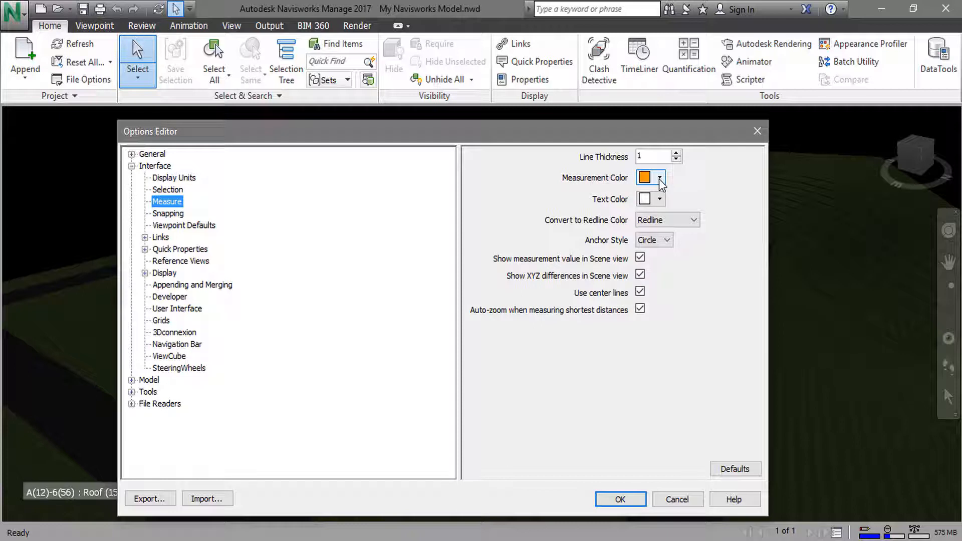
{"action": "left_click", "coordinate": [640, 276]}
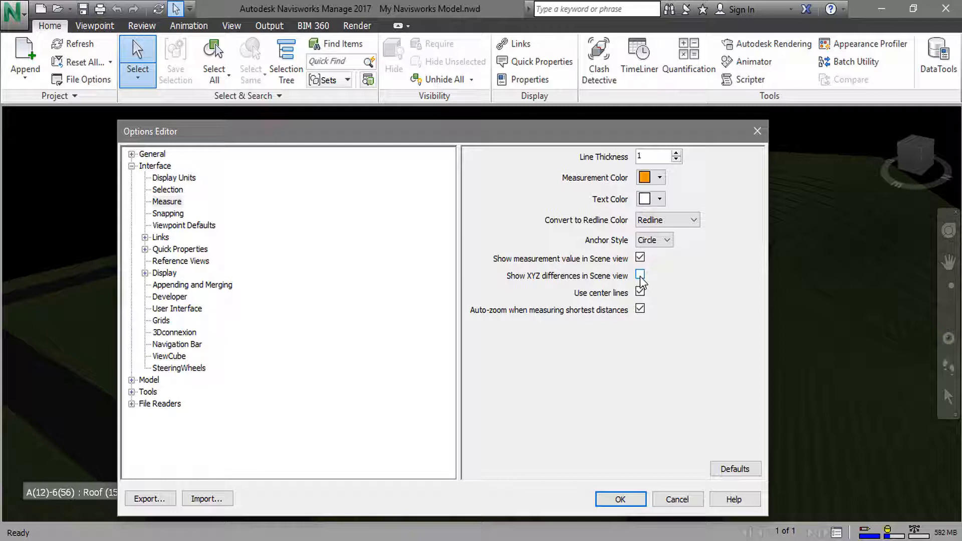
{"action": "left_click", "coordinate": [626, 499]}
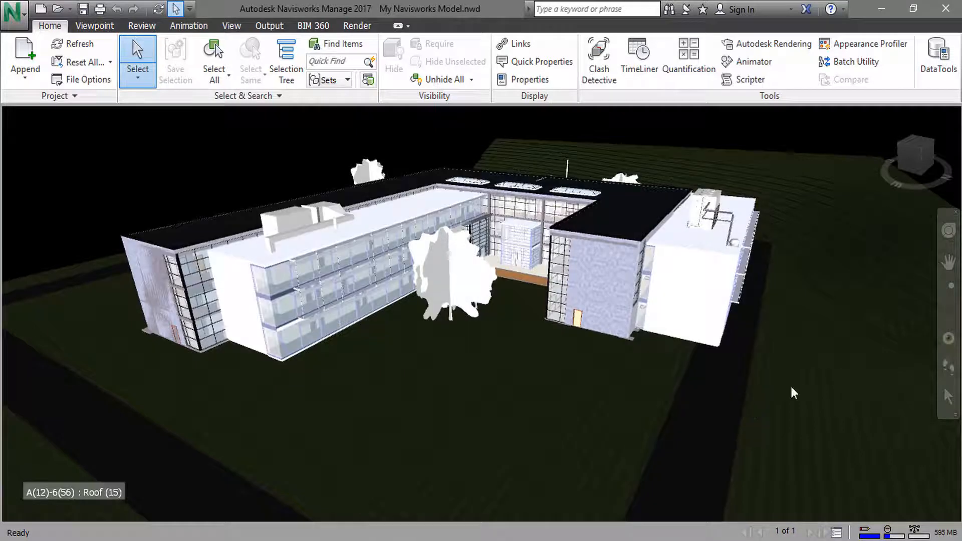
- Measure the middle roof skylight's front long edge with Point to Point, and clear the measurement
{"action": "left_click", "coordinate": [948, 313]}
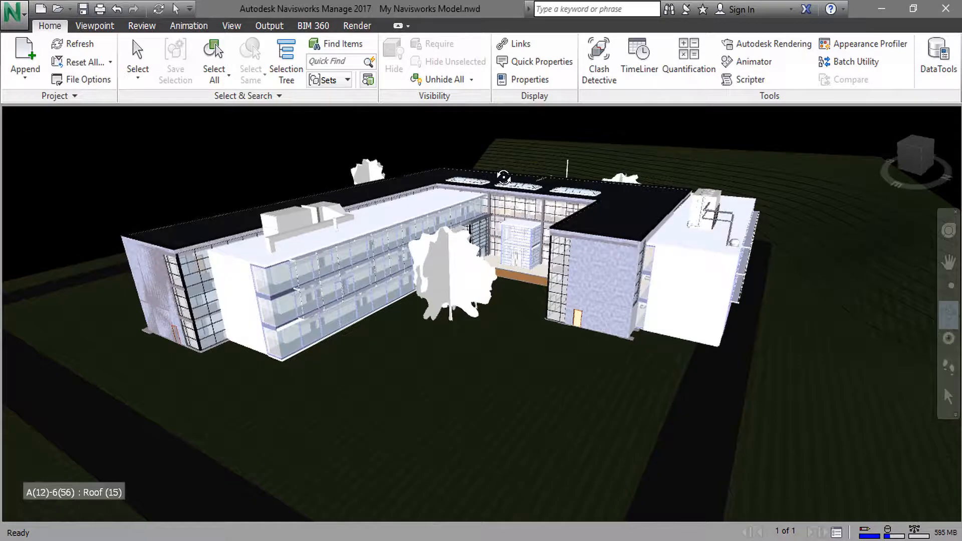
{"action": "scroll", "coordinate": [504, 177], "scroll_direction": "up", "scroll_amount": 6}
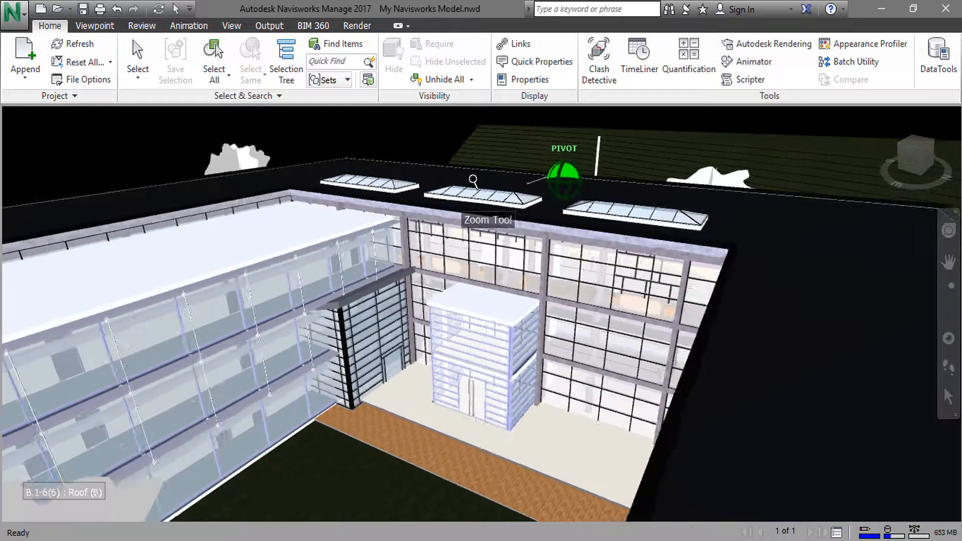
{"action": "scroll", "coordinate": [473, 179], "scroll_direction": "up", "scroll_amount": 4}
{"action": "left_click_drag", "start_coordinate": [462, 197], "coordinate": [489, 224]}
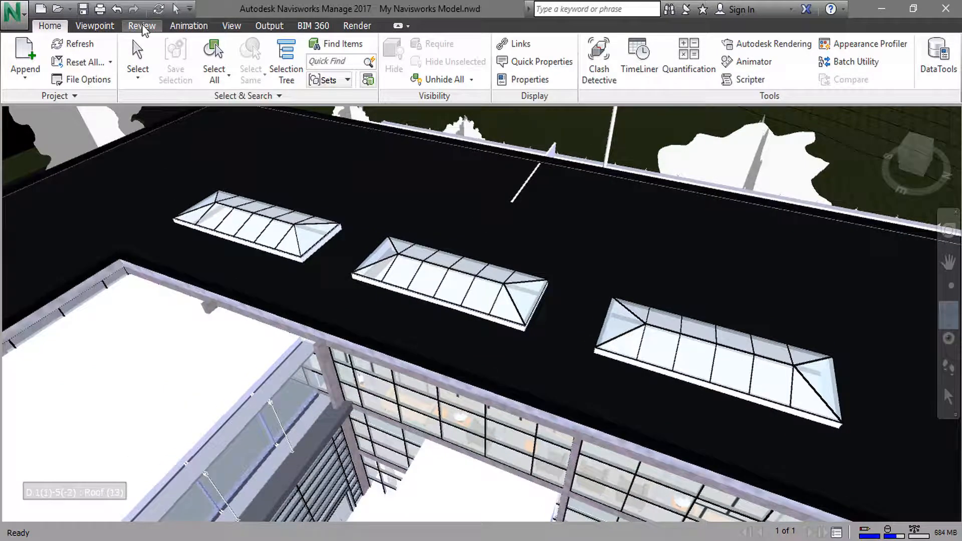
{"action": "left_click", "coordinate": [142, 27]}
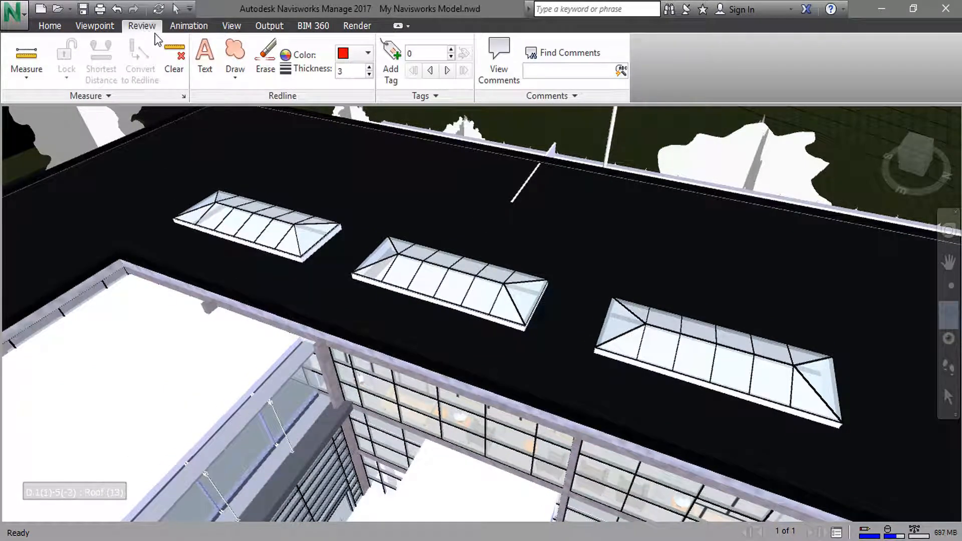
{"action": "left_click", "coordinate": [38, 80]}
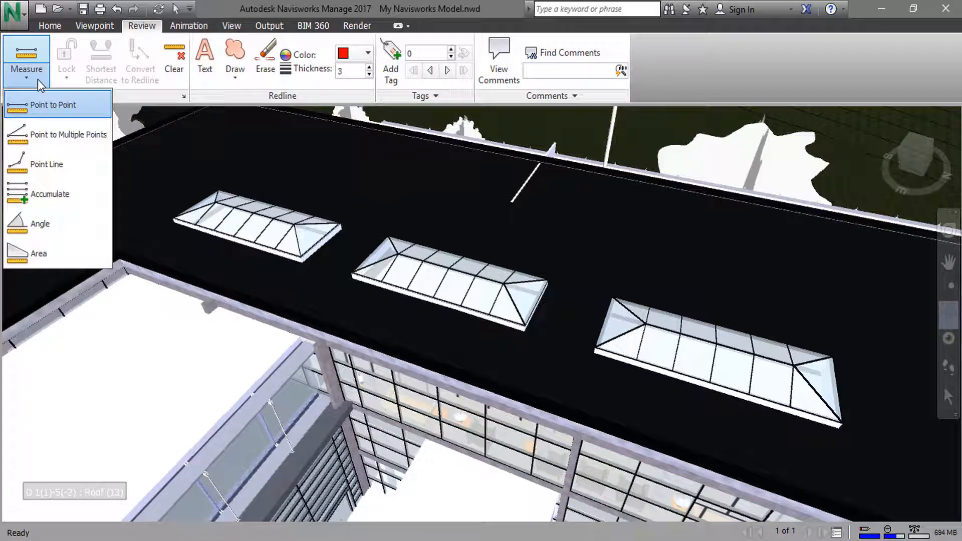
{"action": "left_click", "coordinate": [44, 104]}
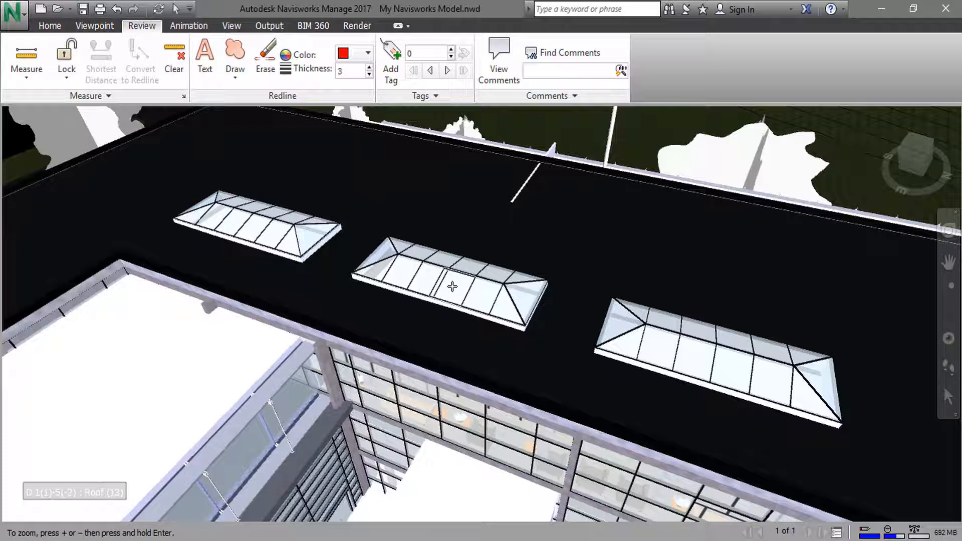
{"action": "left_click", "coordinate": [351, 273]}
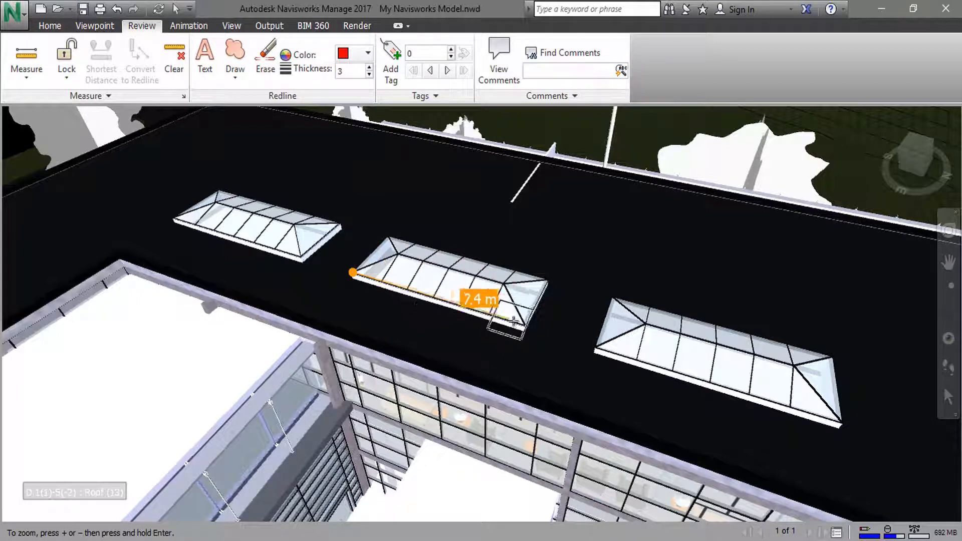
{"action": "left_click", "coordinate": [525, 326]}
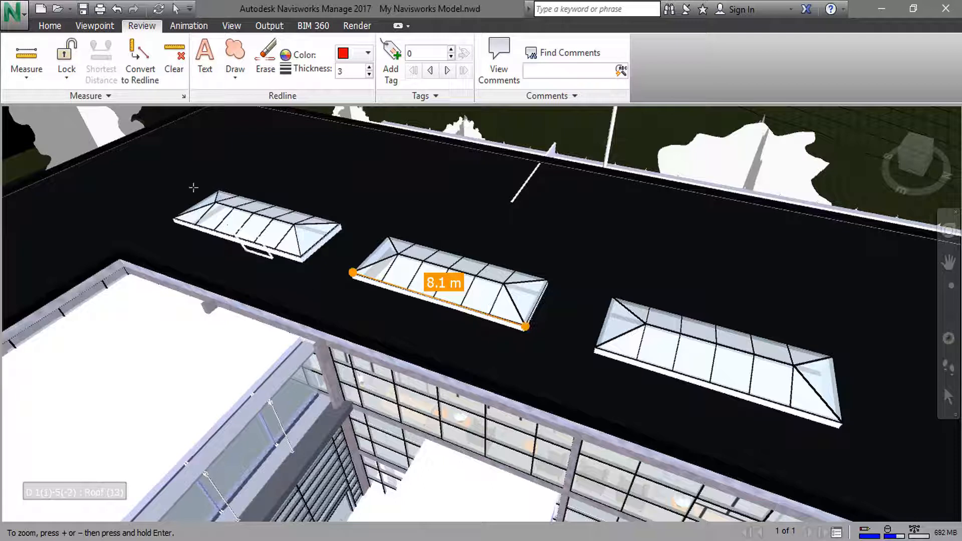
{"action": "left_click", "coordinate": [174, 56]}
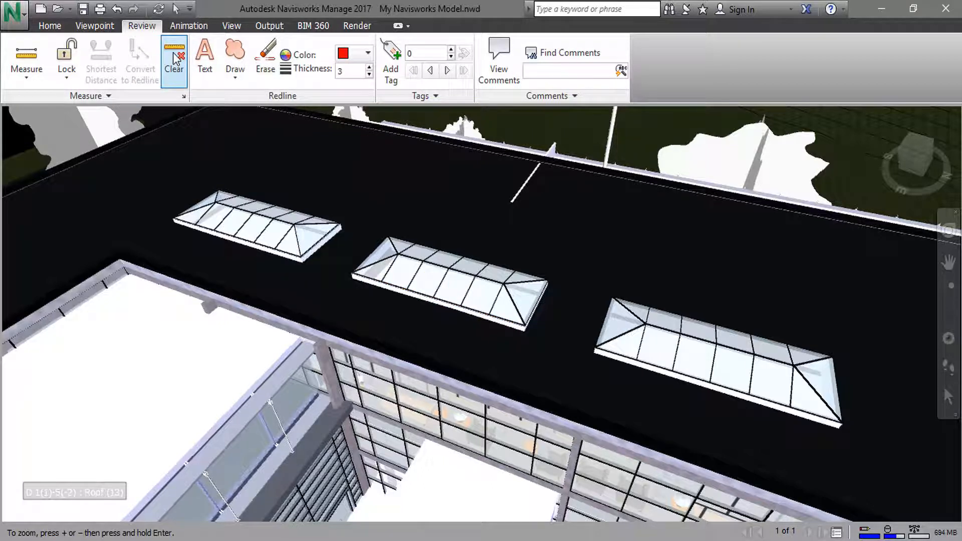
- Measure the middle skylight's front long edge and adjoining short edge from their shared corner with Point to Multiple Points
{"action": "left_click", "coordinate": [20, 82]}
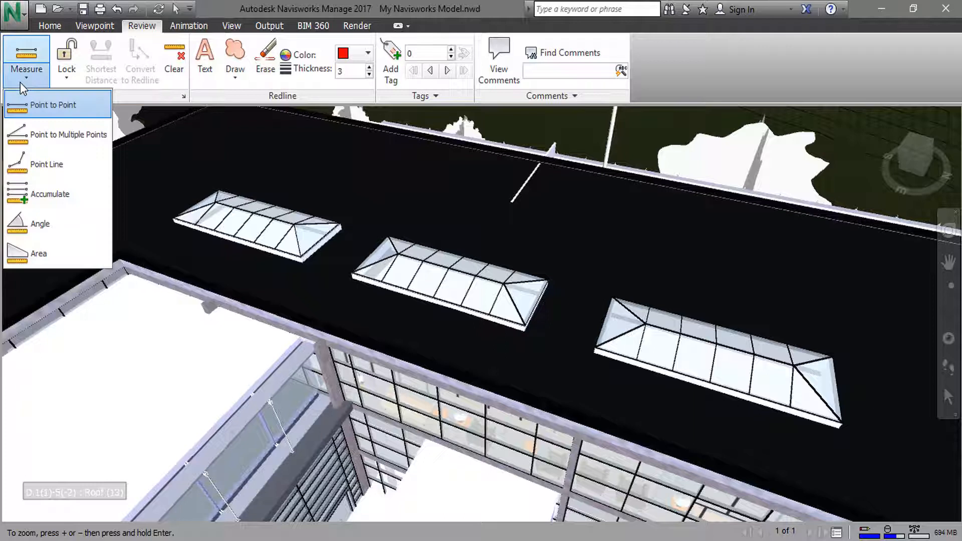
{"action": "left_click", "coordinate": [48, 137]}
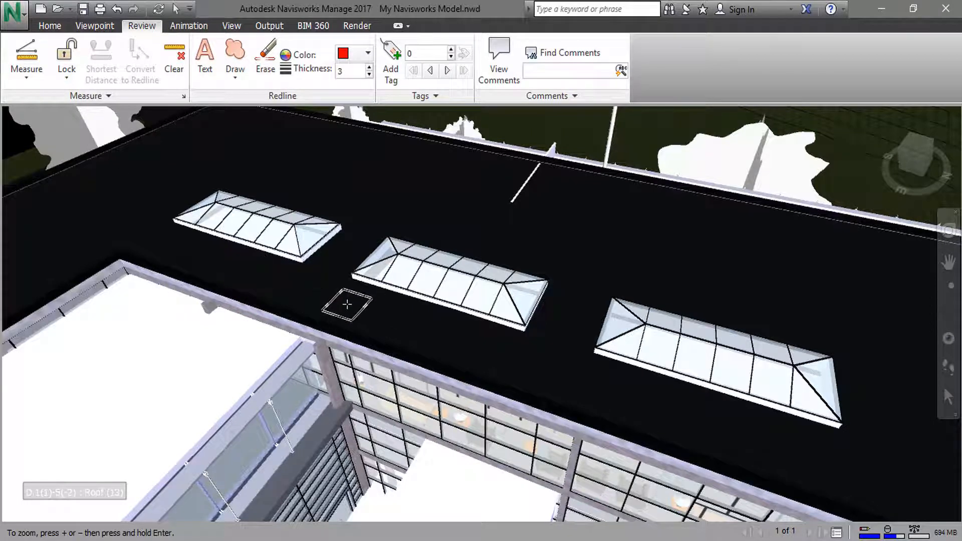
{"action": "left_click", "coordinate": [352, 272]}
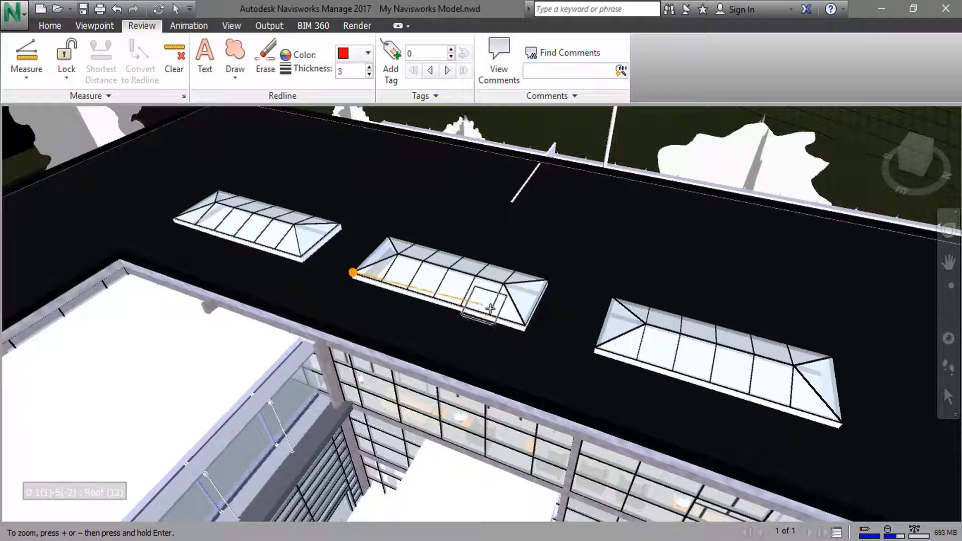
{"action": "left_click", "coordinate": [524, 327]}
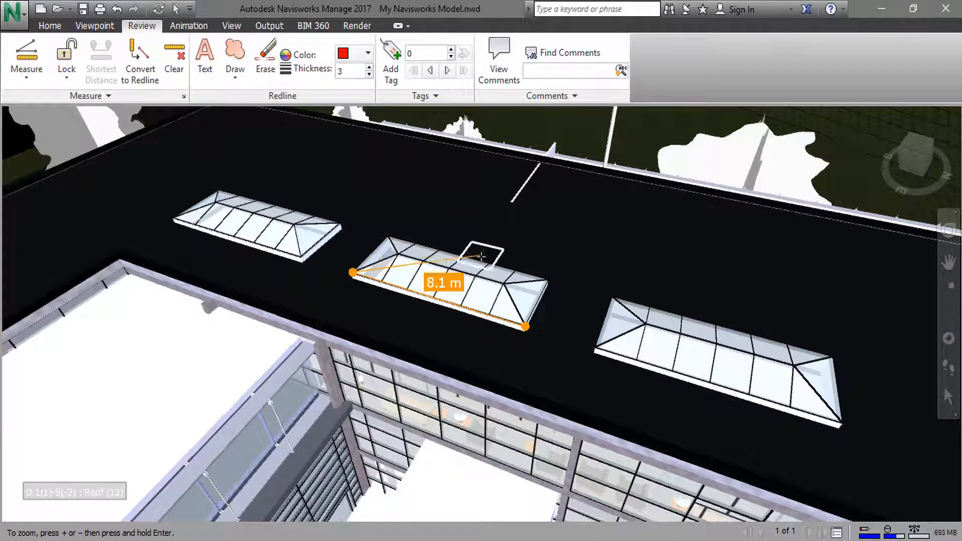
{"action": "left_click", "coordinate": [388, 236]}
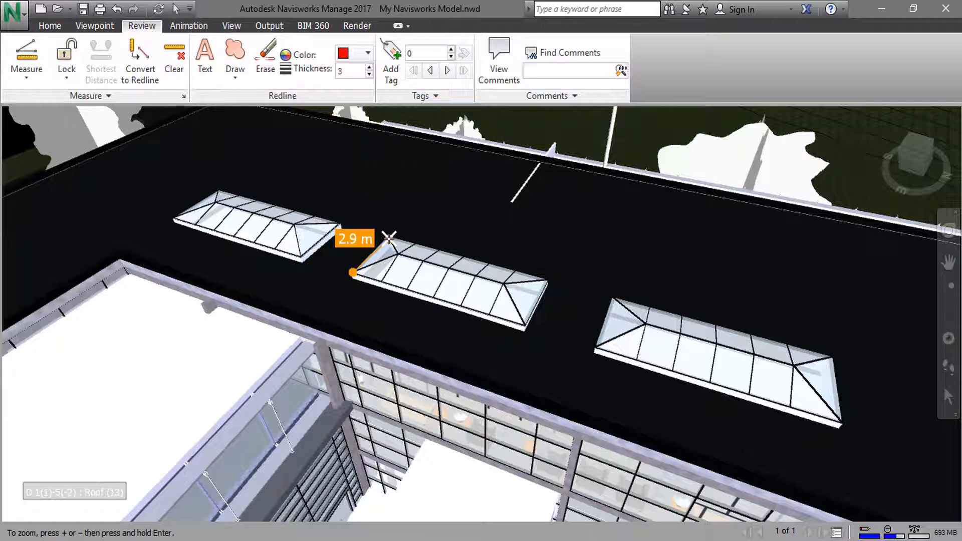
- Measure a continuous Point Line along the middle skylight's front long edge and around the corner along its short edge
{"action": "left_click", "coordinate": [28, 77]}
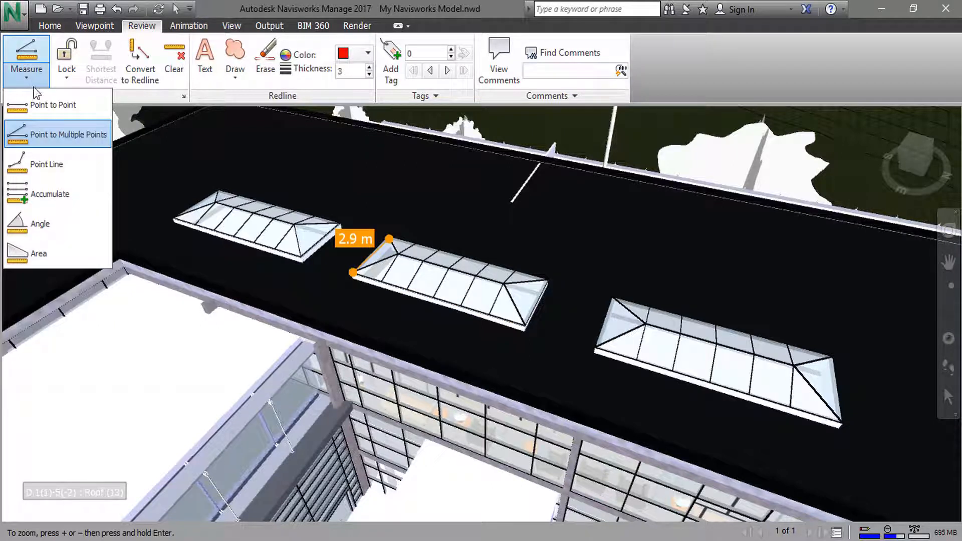
{"action": "left_click", "coordinate": [46, 169]}
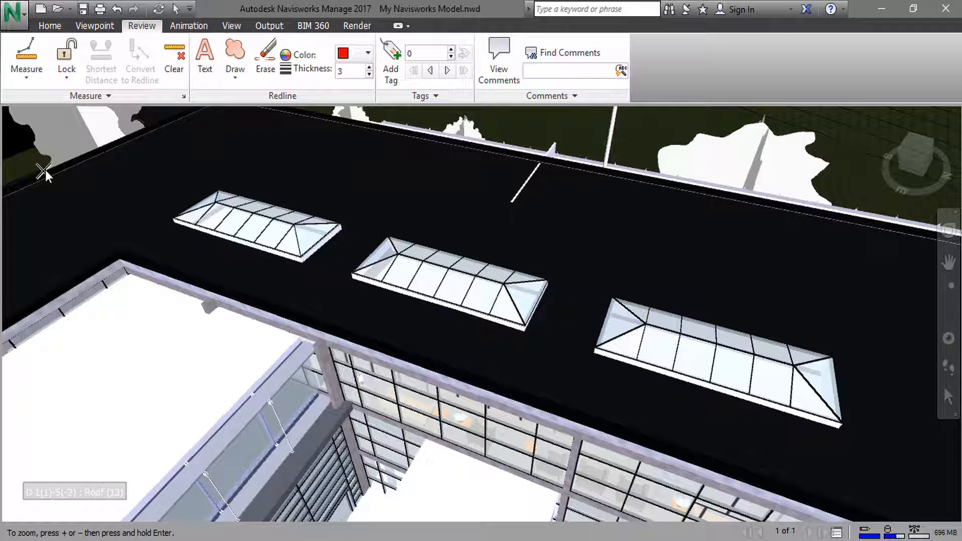
{"action": "left_click", "coordinate": [352, 272]}
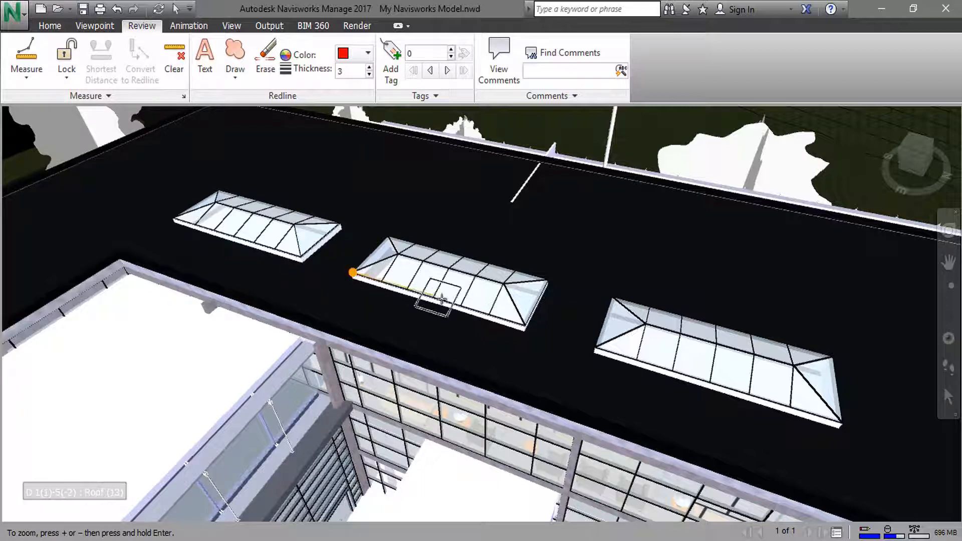
{"action": "left_click", "coordinate": [524, 326]}
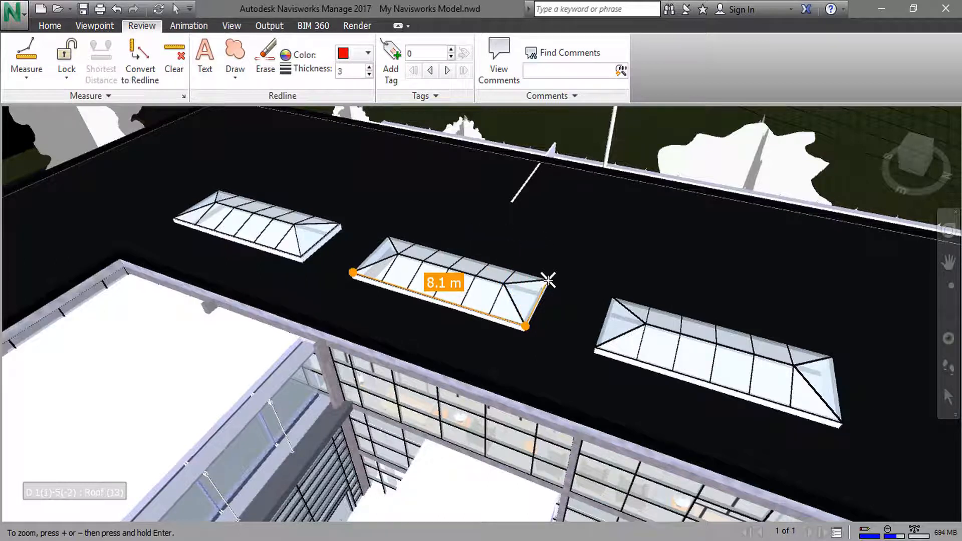
{"action": "left_click", "coordinate": [548, 279]}
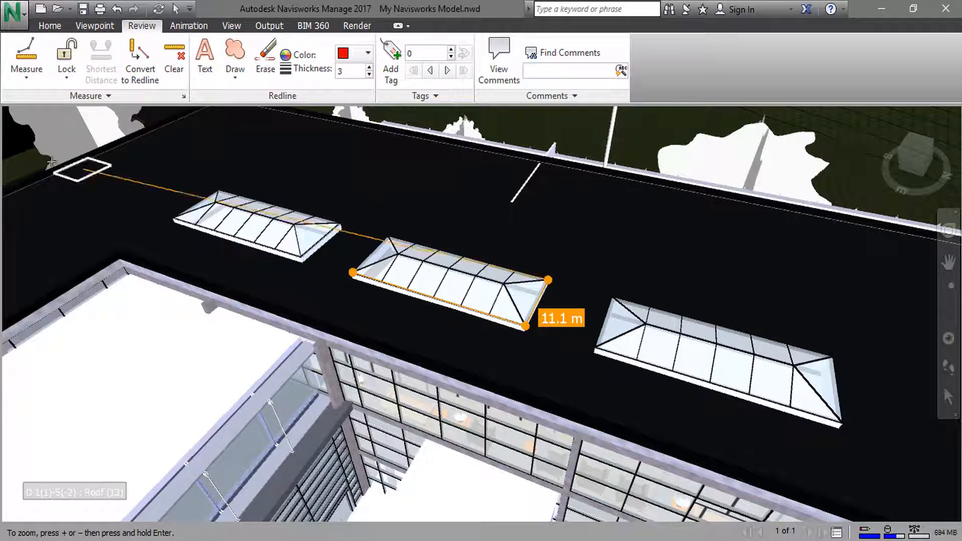
- Accumulate measurements of the middle skylight's front and back long edges and the left skylight's short edge facing it
{"action": "left_click", "coordinate": [28, 77]}
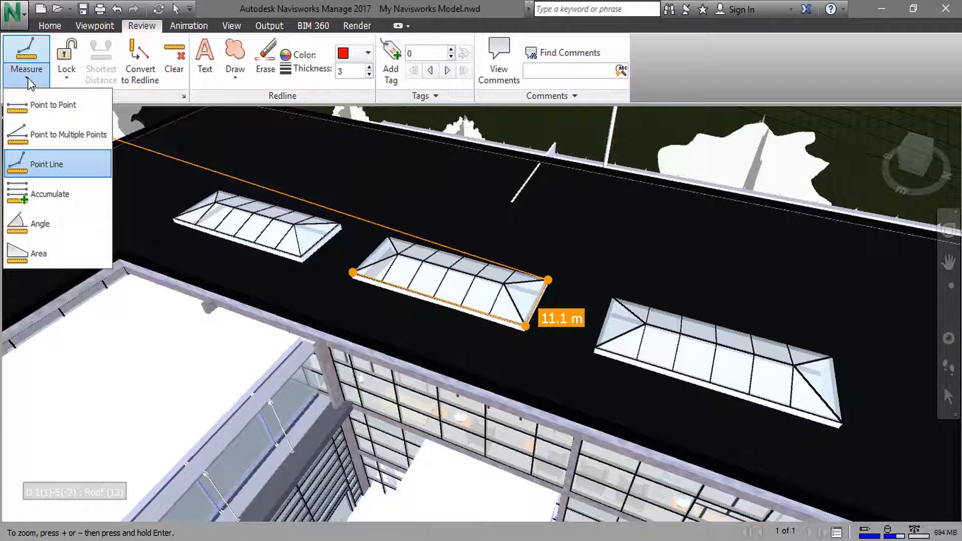
{"action": "left_click", "coordinate": [52, 198]}
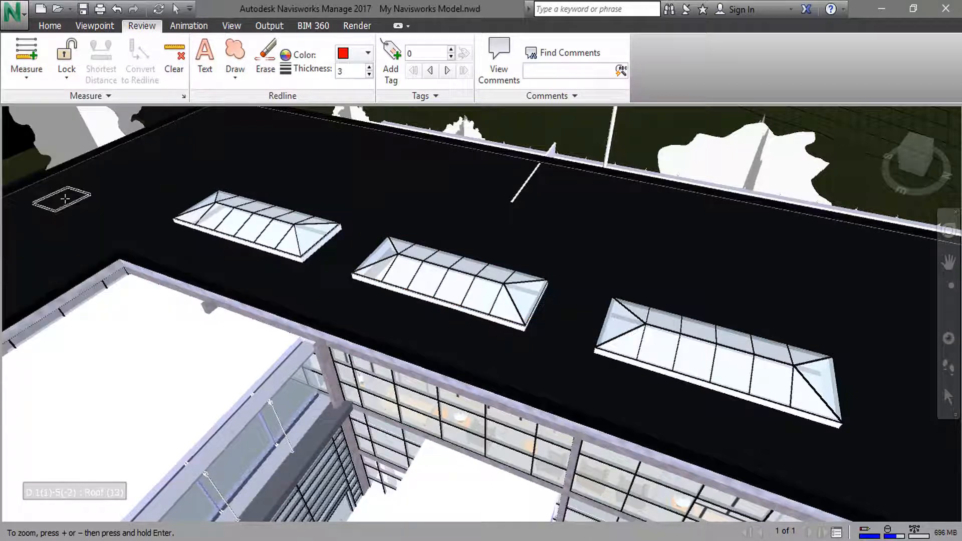
{"action": "left_click", "coordinate": [352, 272]}
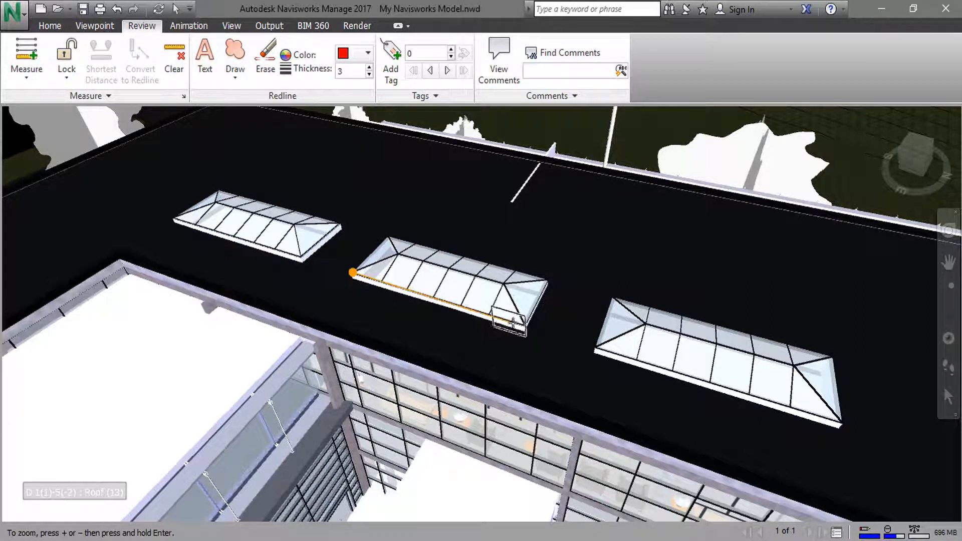
{"action": "left_click", "coordinate": [523, 325]}
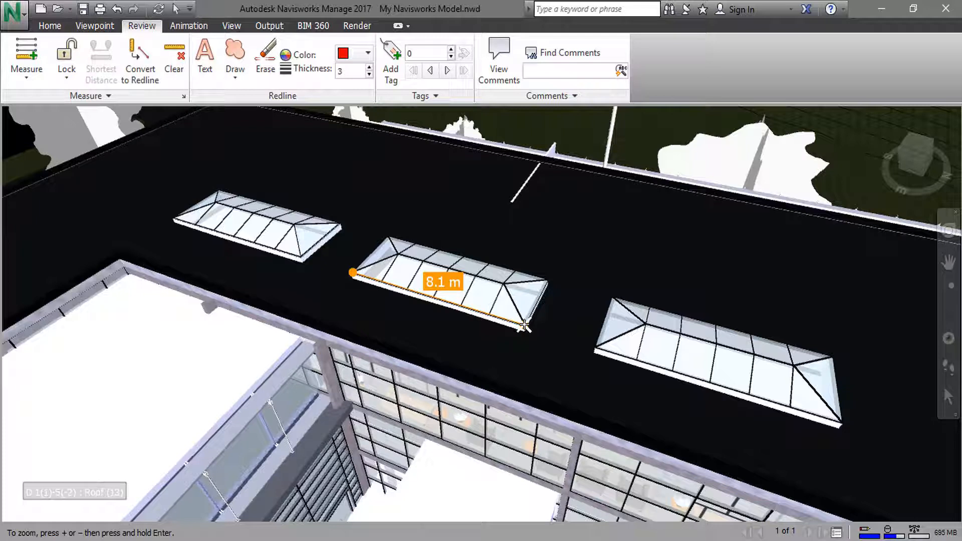
{"action": "left_click", "coordinate": [524, 326]}
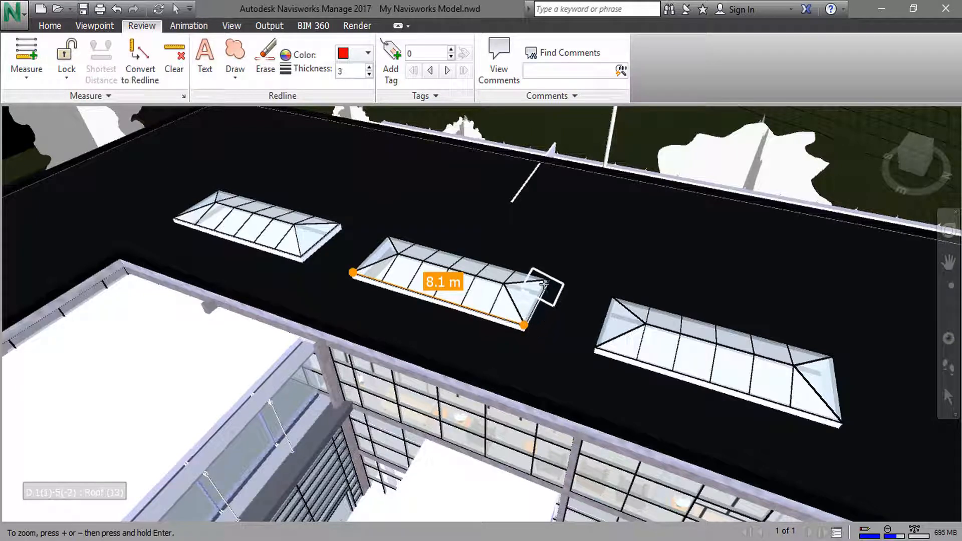
{"action": "left_click", "coordinate": [548, 279]}
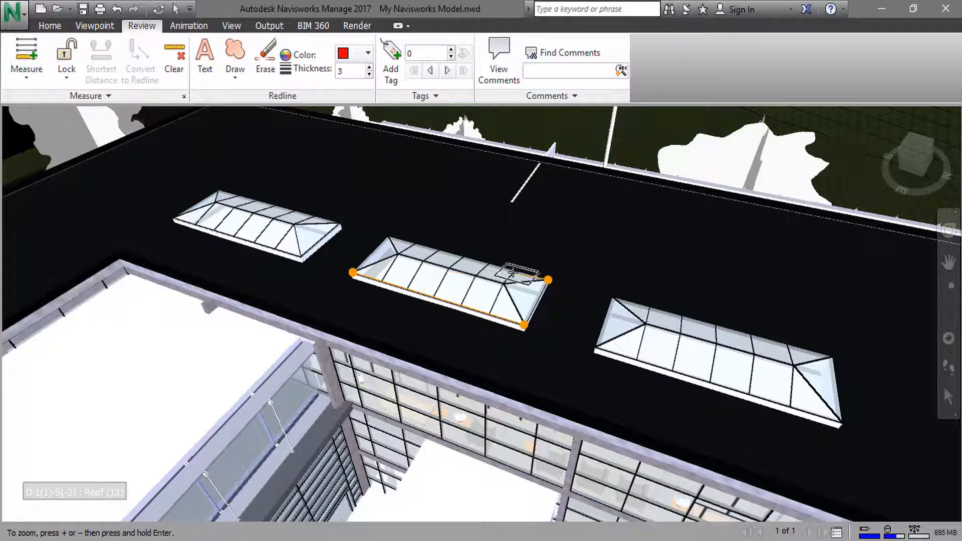
{"action": "left_click", "coordinate": [388, 235]}
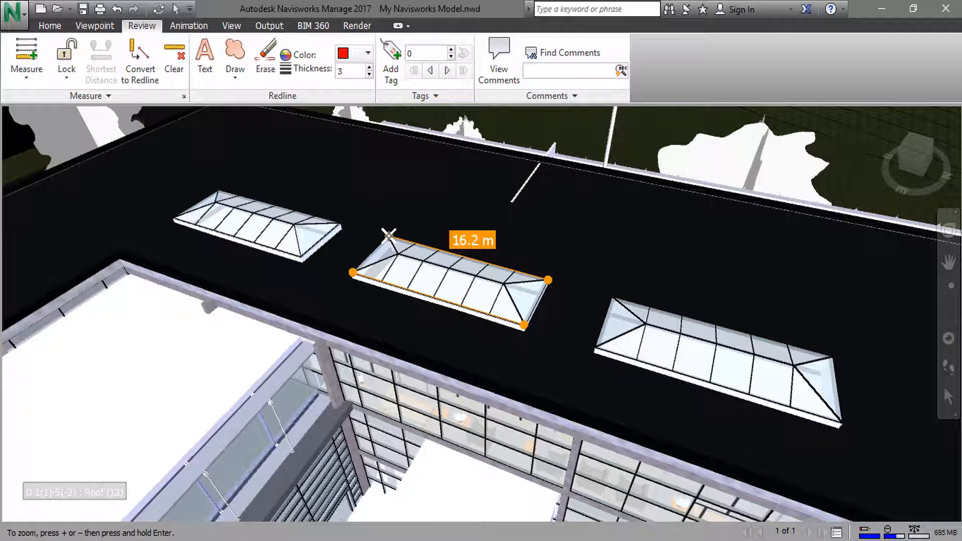
{"action": "left_click", "coordinate": [339, 225]}
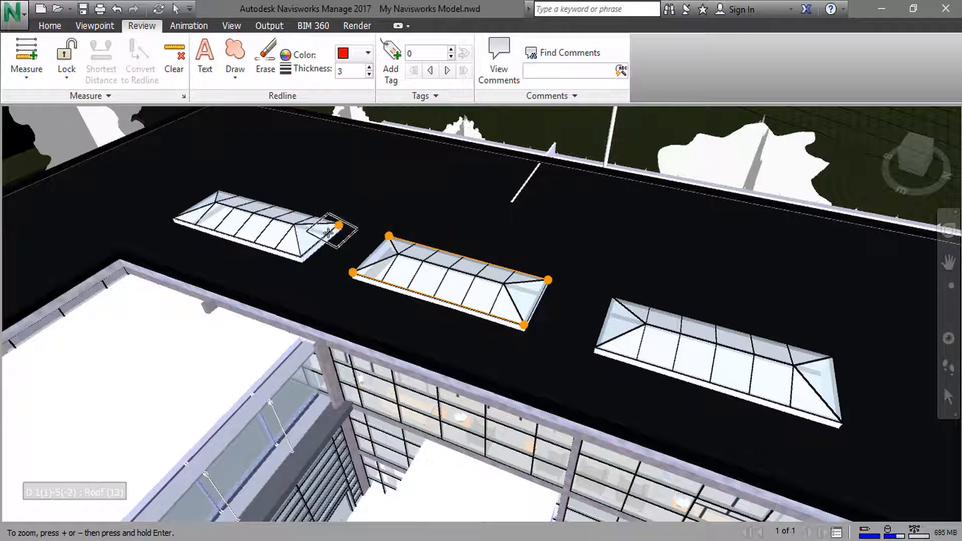
{"action": "left_click", "coordinate": [300, 258]}
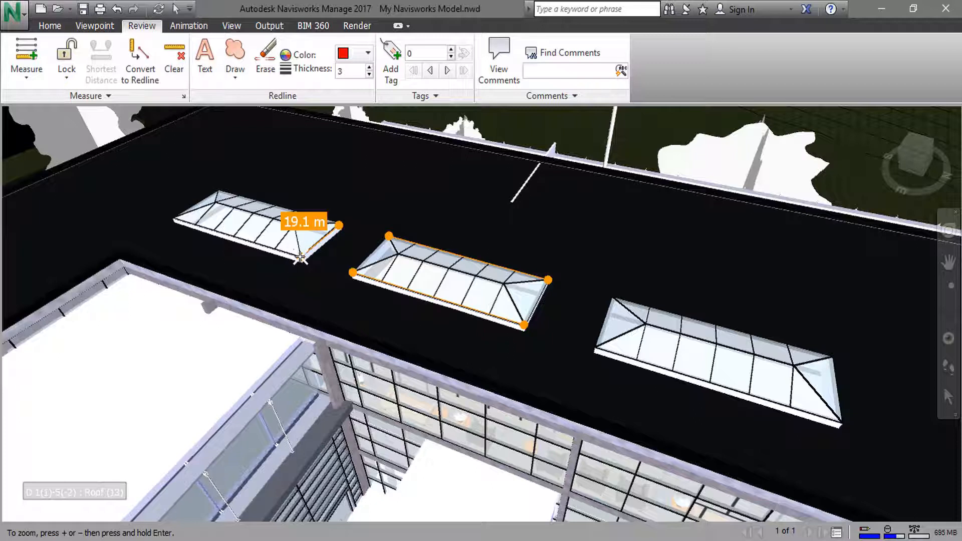
- Measure the angle at the middle skylight's ridge end between the last front glazing bar and the front corner hip
{"action": "left_click", "coordinate": [27, 74]}
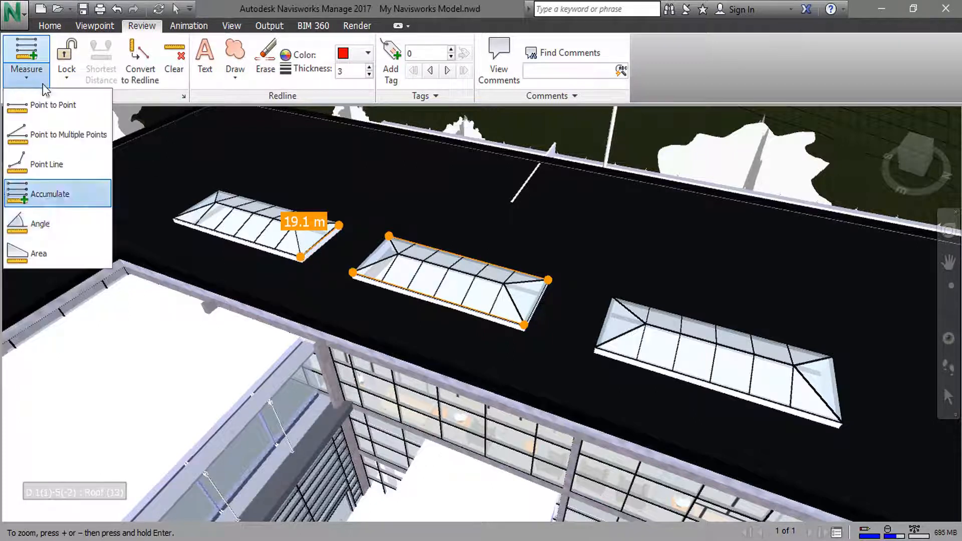
{"action": "left_click", "coordinate": [58, 224]}
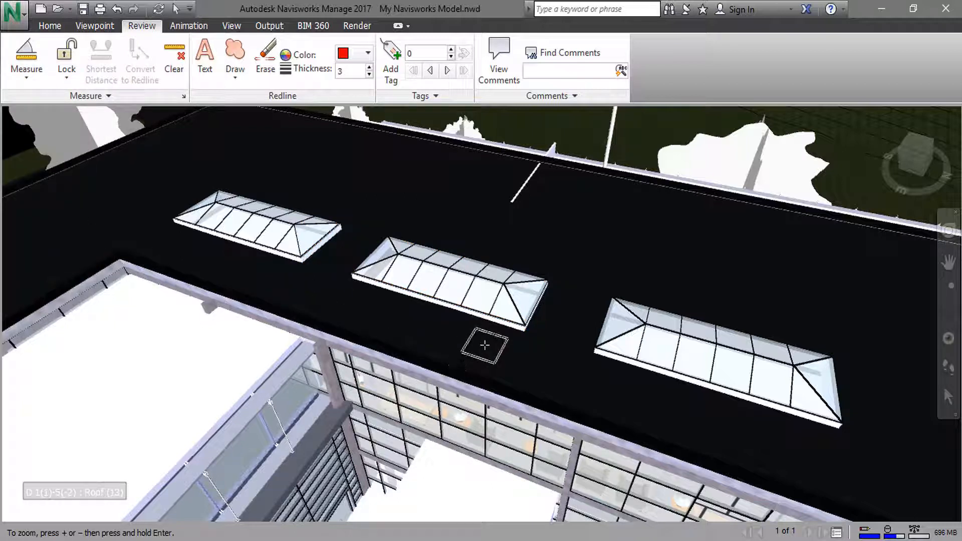
{"action": "left_click", "coordinate": [489, 315]}
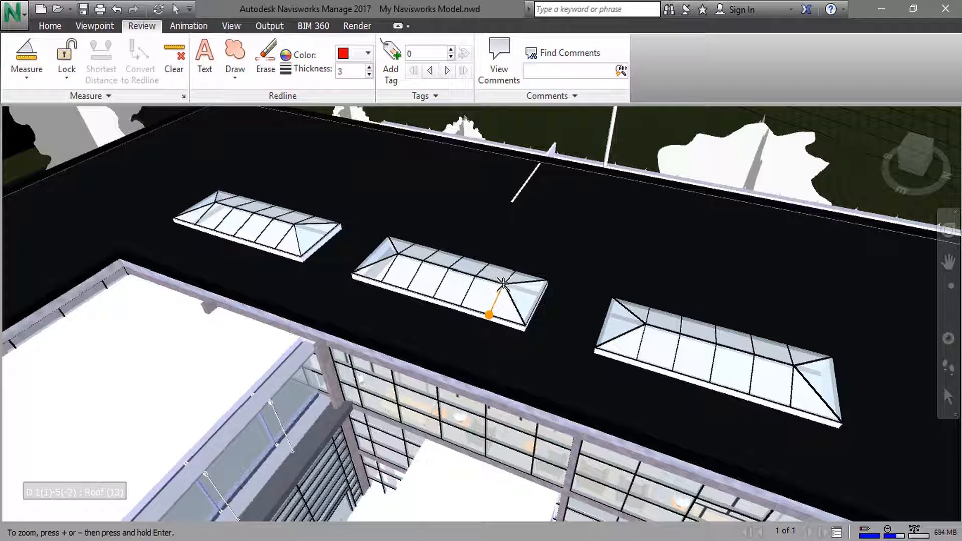
{"action": "left_click", "coordinate": [502, 283]}
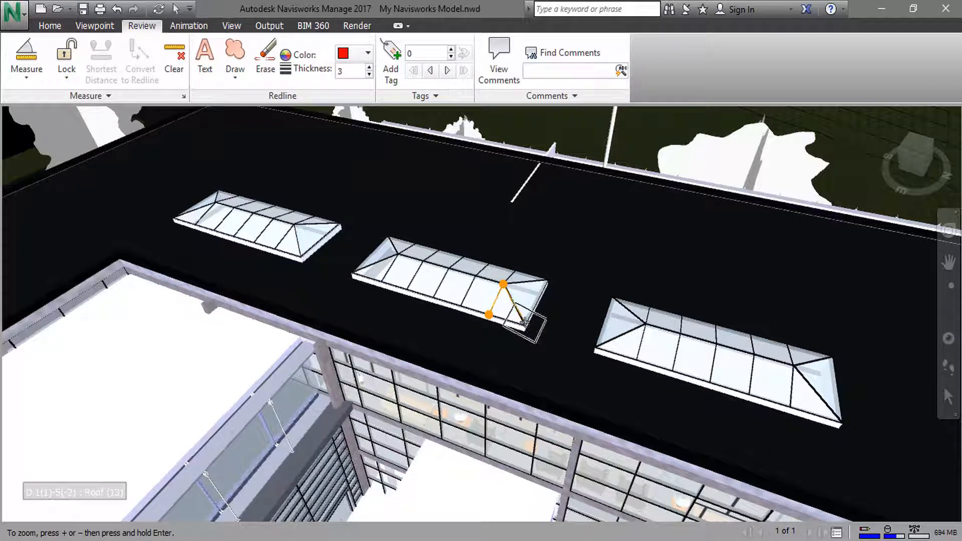
{"action": "left_click", "coordinate": [524, 326]}
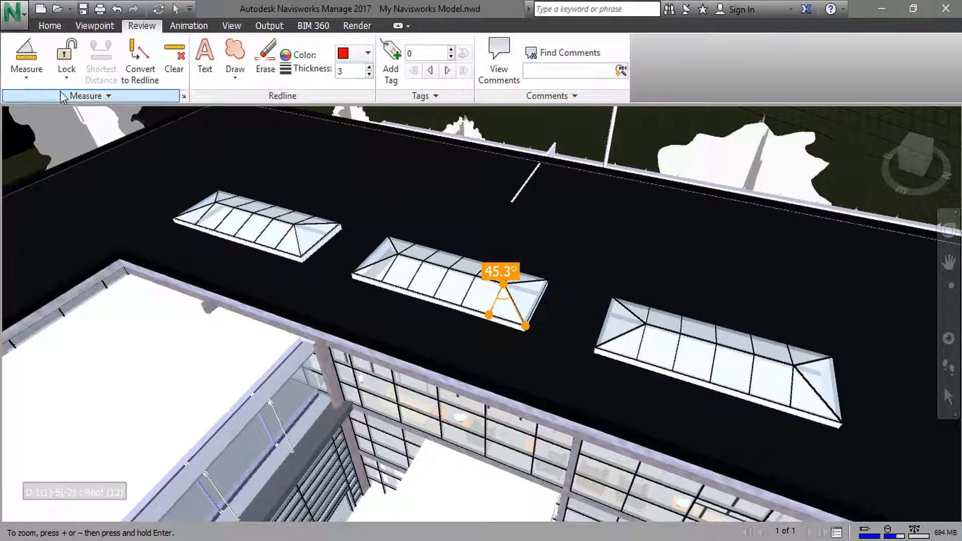
- Measure the area of the triangular front corner pane on the middle skylight
{"action": "left_click", "coordinate": [42, 85]}
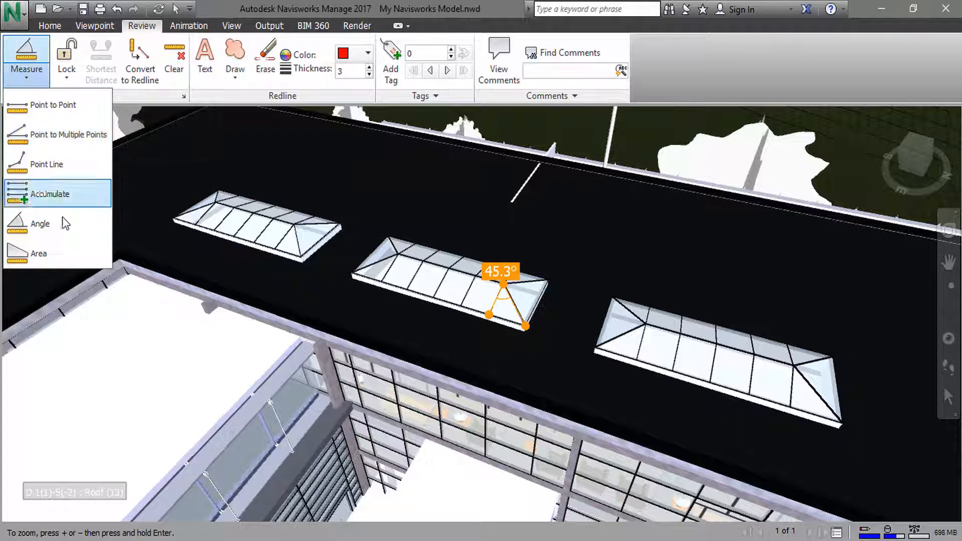
{"action": "left_click", "coordinate": [63, 259]}
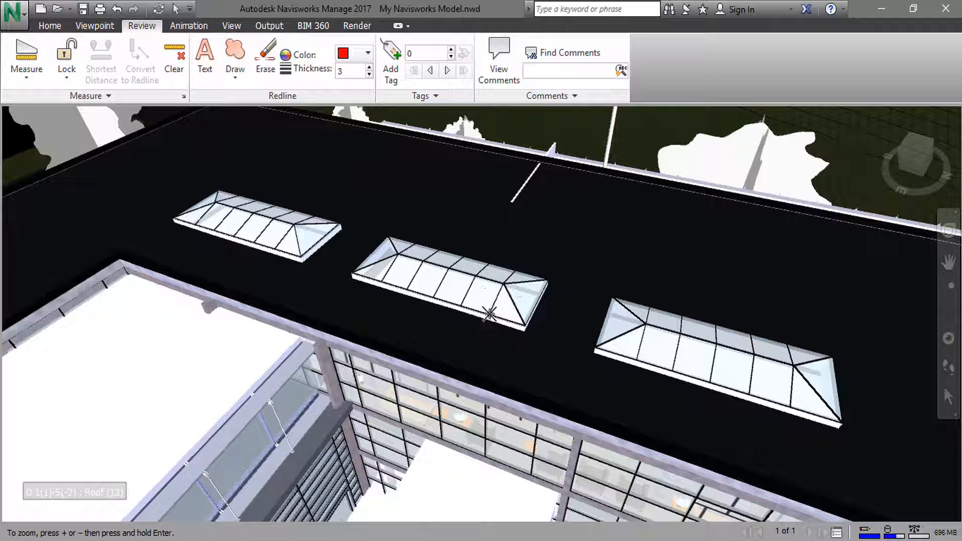
{"action": "left_click", "coordinate": [490, 314]}
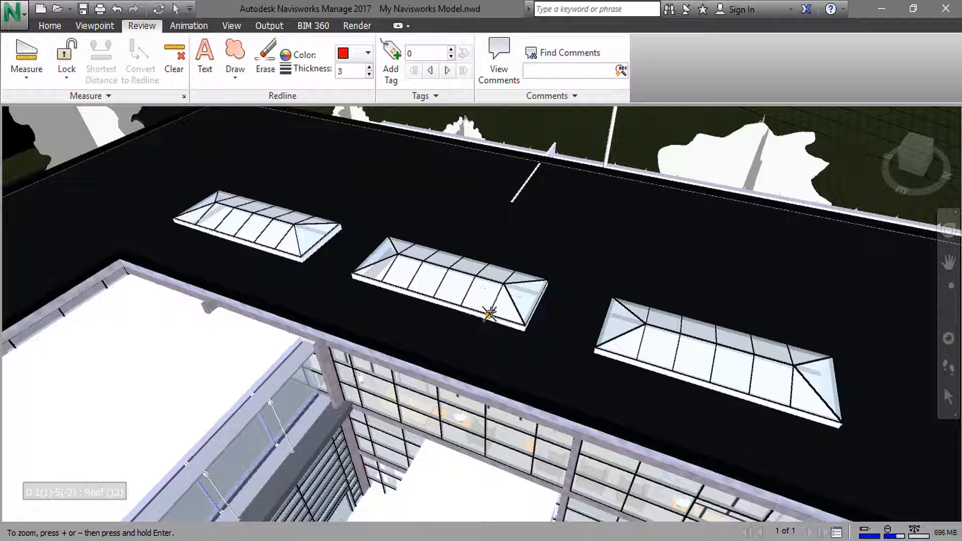
{"action": "left_click", "coordinate": [502, 284]}
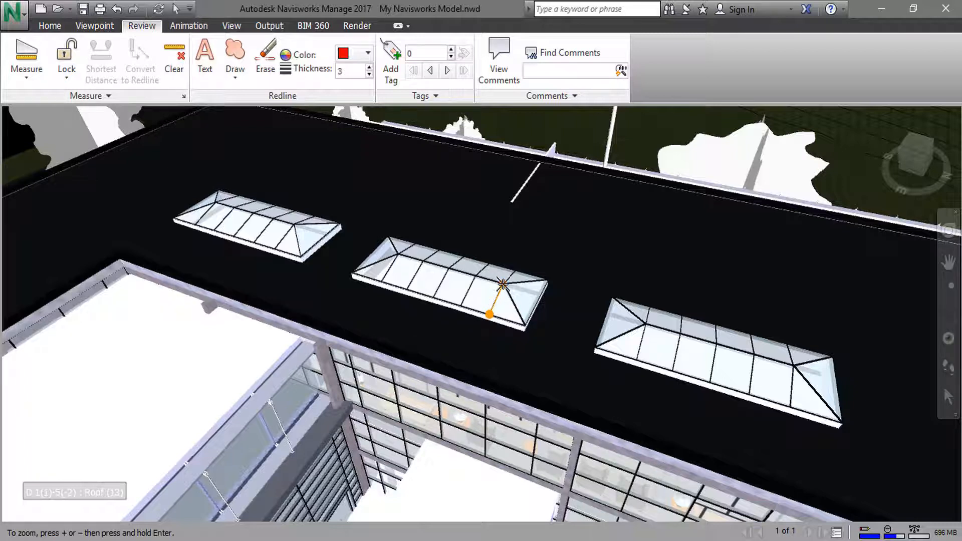
{"action": "left_click", "coordinate": [523, 326]}
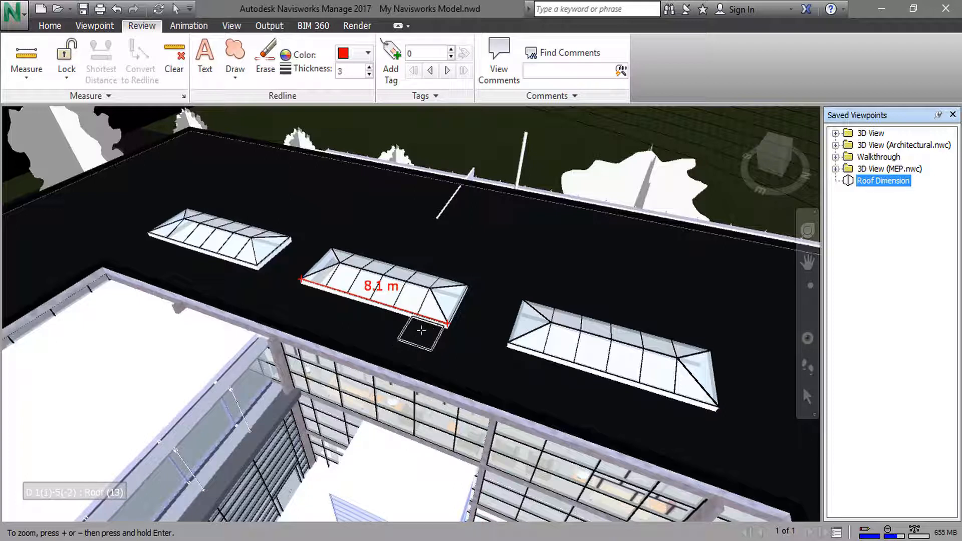
- Select the large box unit and the long duct on the white wing's roof and measure the shortest distance between them
{"action": "scroll", "coordinate": [361, 254], "scroll_direction": "down", "scroll_amount": 1}
{"action": "scroll", "coordinate": [364, 256], "scroll_direction": "down", "scroll_amount": 2}
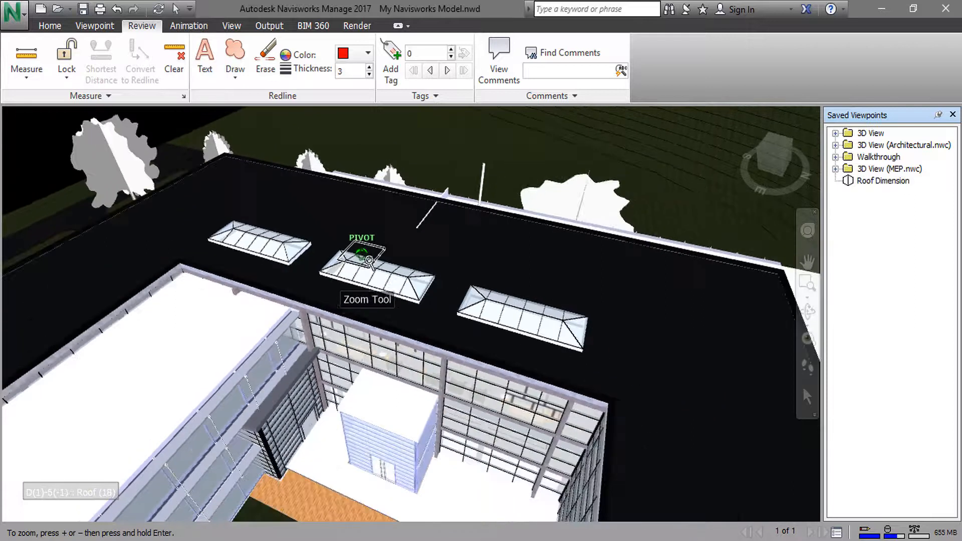
{"action": "scroll", "coordinate": [364, 273], "scroll_direction": "down", "scroll_amount": 2}
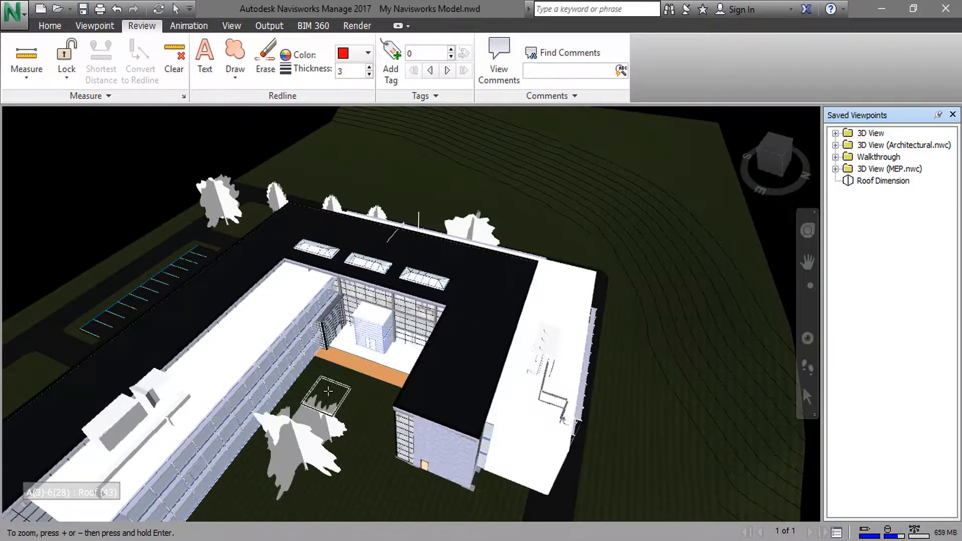
{"action": "middle_click_drag", "start_coordinate": [324, 386], "coordinate": [469, 302]}
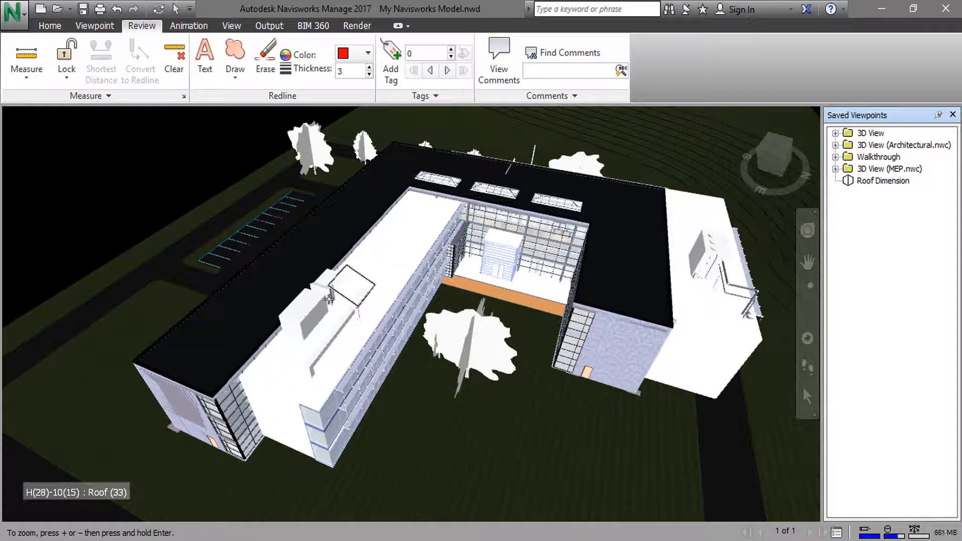
{"action": "scroll", "coordinate": [324, 335], "scroll_direction": "up", "scroll_amount": 3}
{"action": "scroll", "coordinate": [324, 339], "scroll_direction": "up", "scroll_amount": 3}
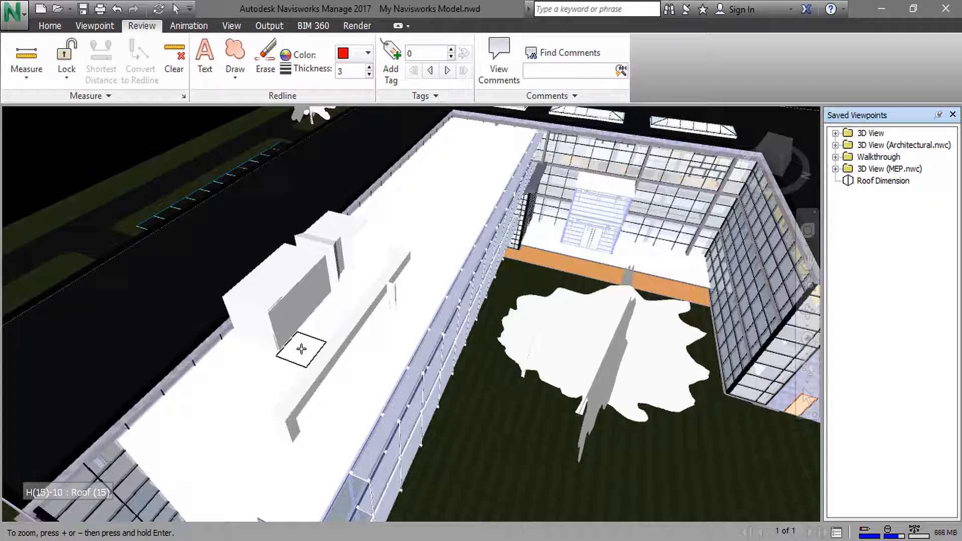
{"action": "left_click", "coordinate": [59, 28]}
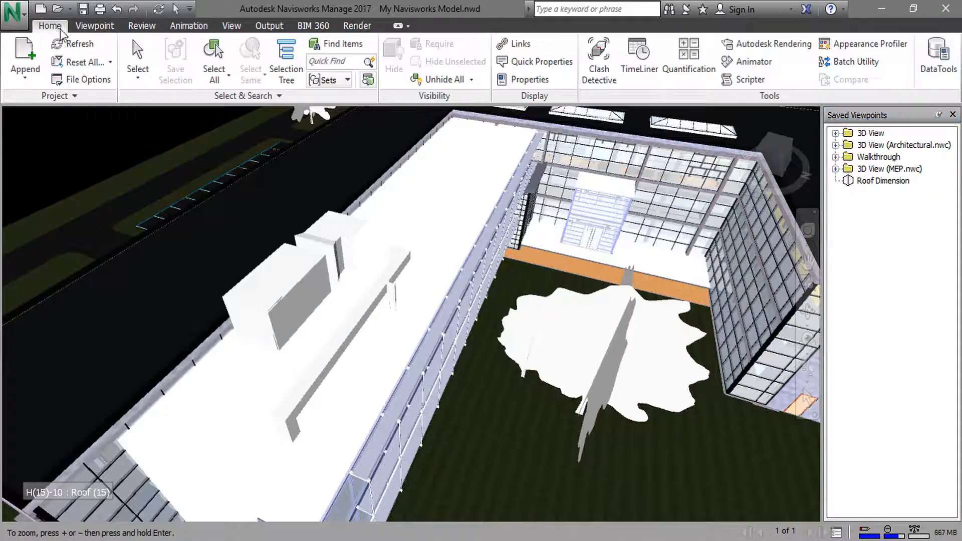
{"action": "left_click", "coordinate": [134, 51]}
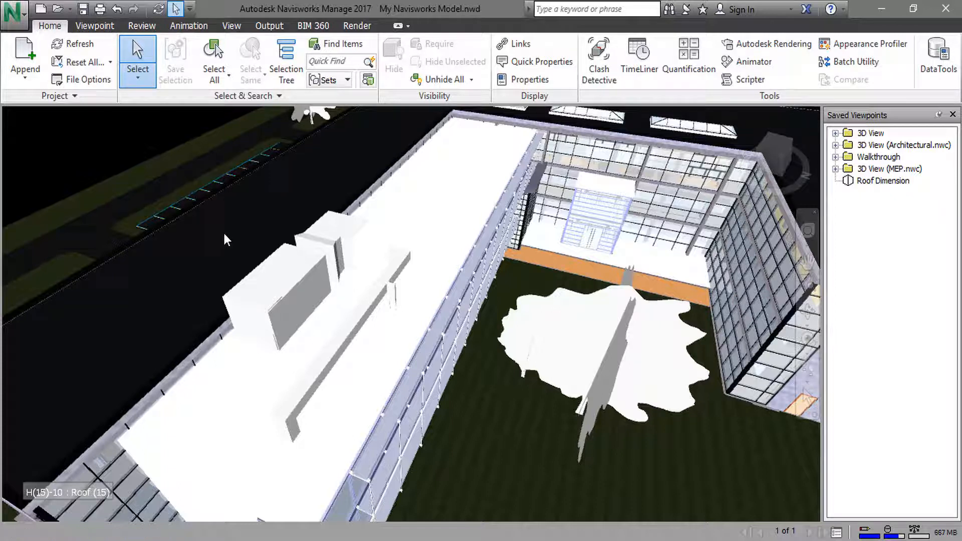
{"action": "left_click", "coordinate": [289, 302]}
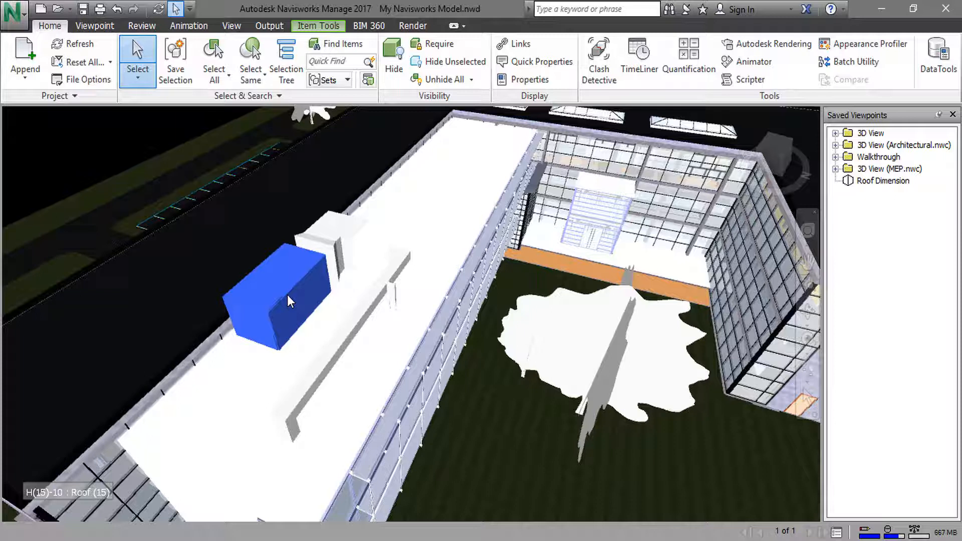
{"action": "left_click", "coordinate": [339, 341], "text": "ctrl"}
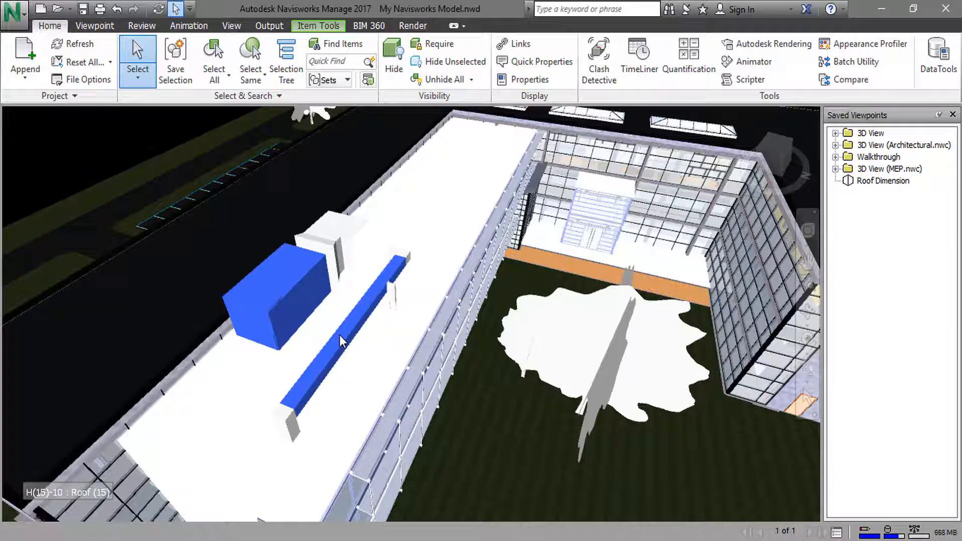
{"action": "left_click", "coordinate": [142, 28]}
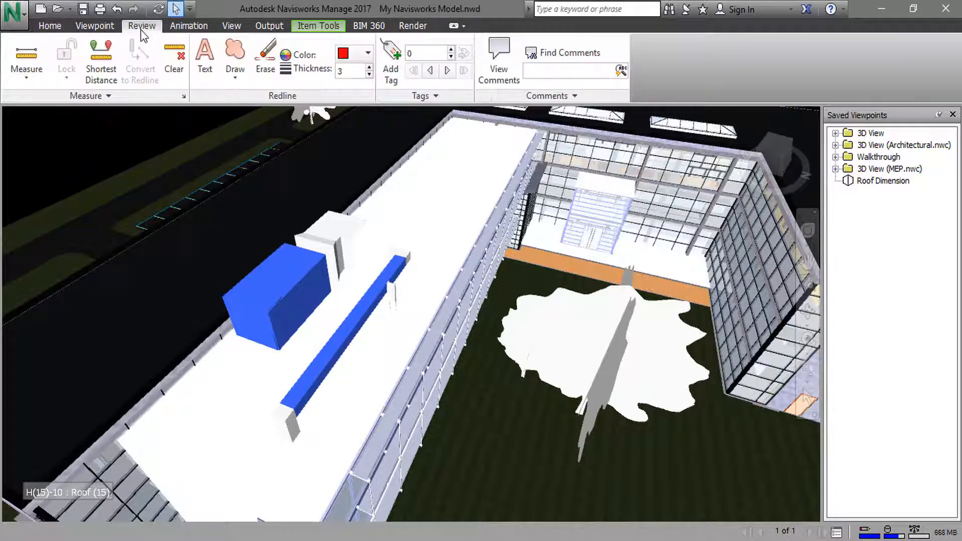
{"action": "left_click", "coordinate": [112, 81]}
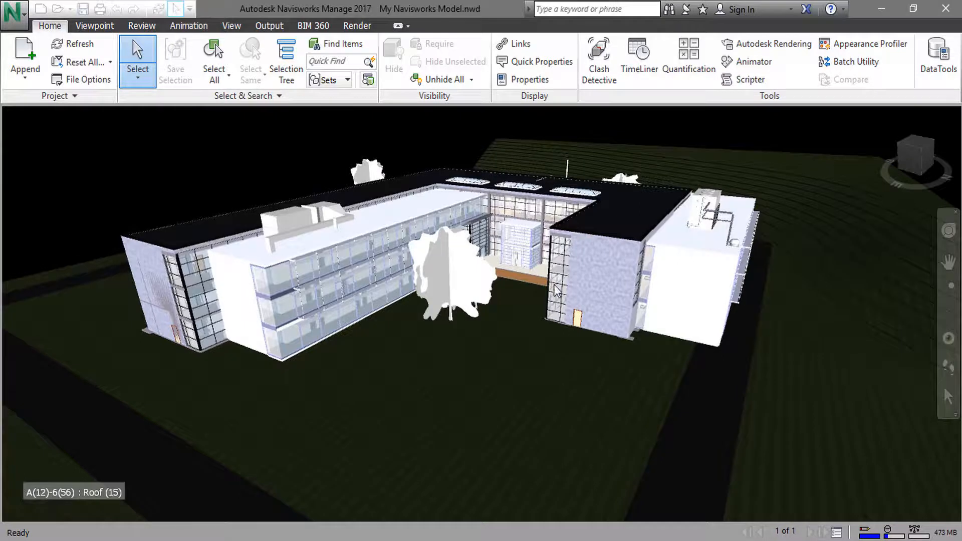
- Save a viewpoint named "Entrance Markup" looking down at the glazed courtyard entrance box
{"action": "scroll", "coordinate": [518, 235], "scroll_direction": "up", "scroll_amount": 10}
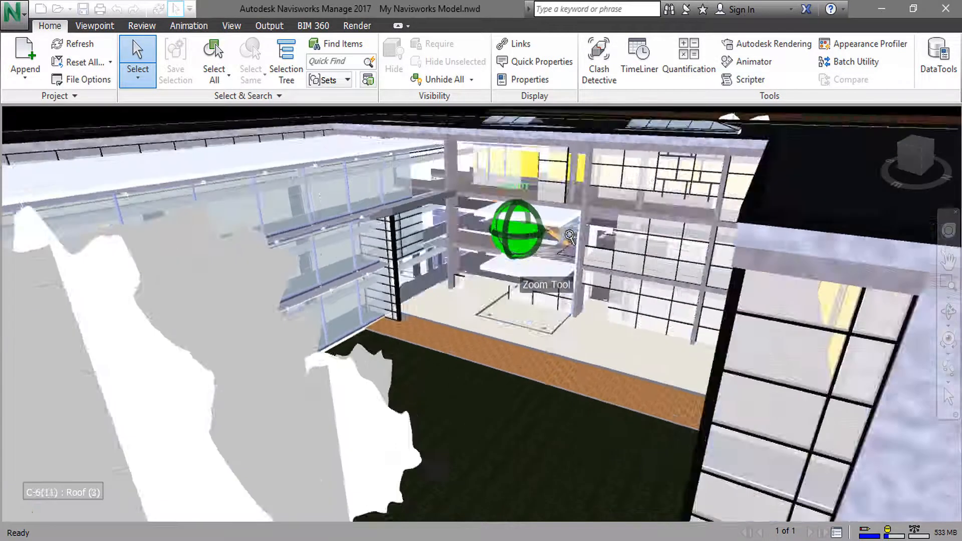
{"action": "scroll", "coordinate": [566, 207], "scroll_direction": "up", "scroll_amount": 5}
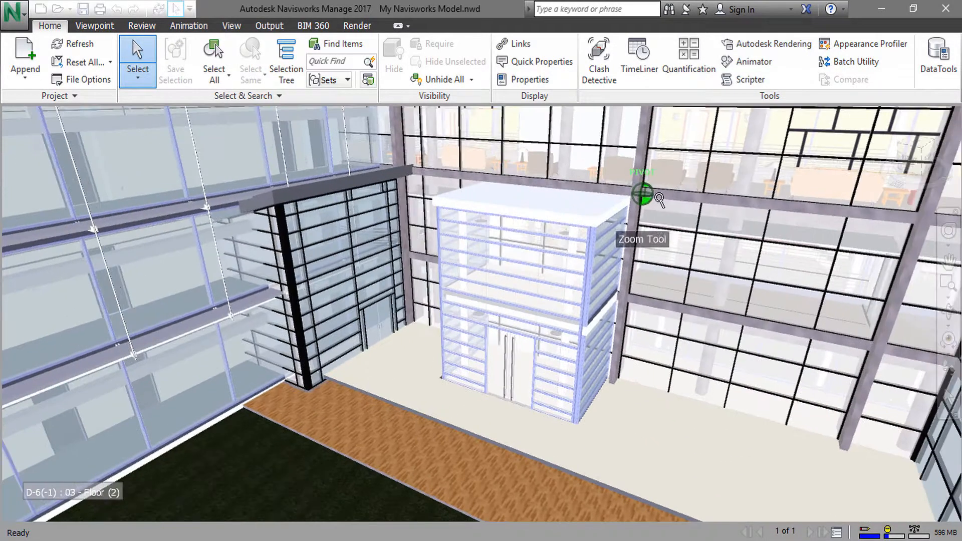
{"action": "scroll", "coordinate": [607, 185], "scroll_direction": "up", "scroll_amount": 1}
{"action": "left_click", "coordinate": [948, 312]}
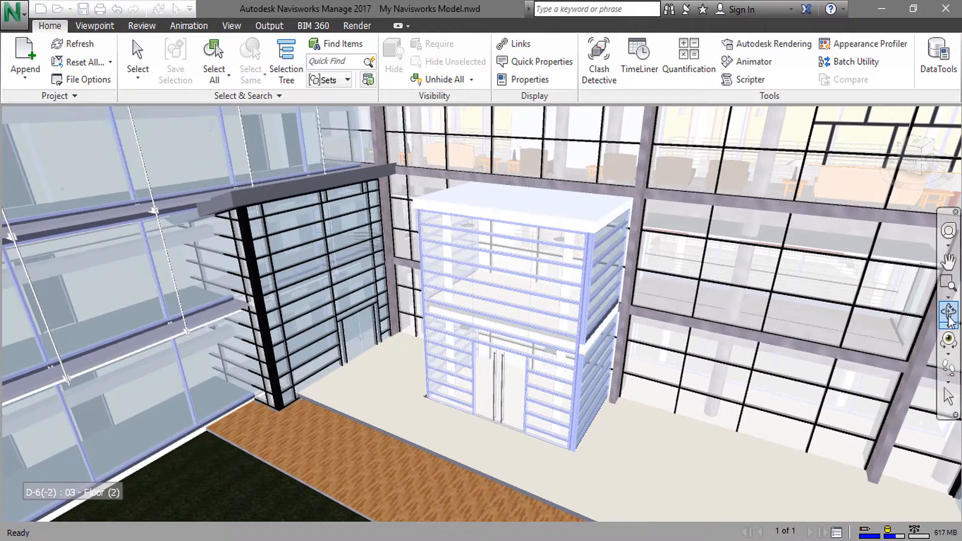
{"action": "left_click_drag", "start_coordinate": [683, 273], "coordinate": [679, 280]}
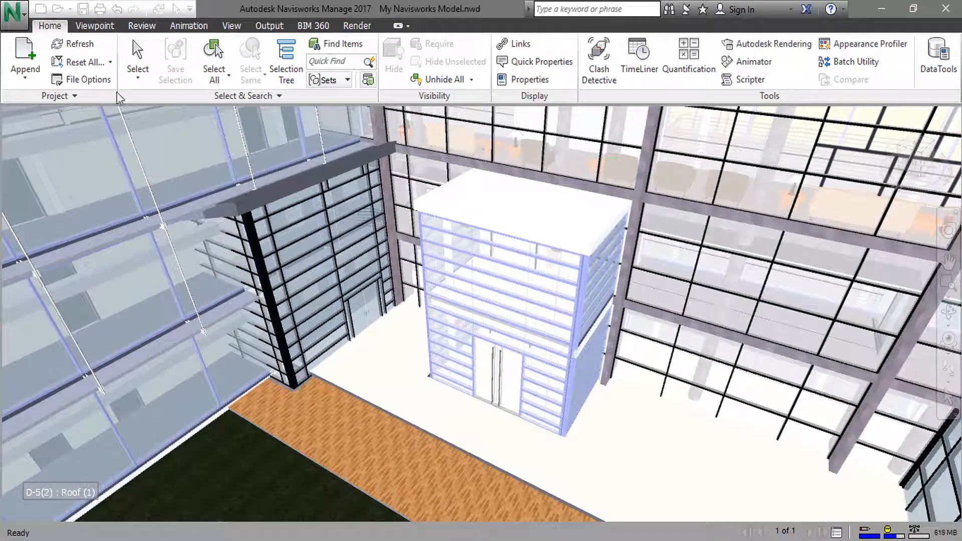
{"action": "left_click", "coordinate": [95, 27]}
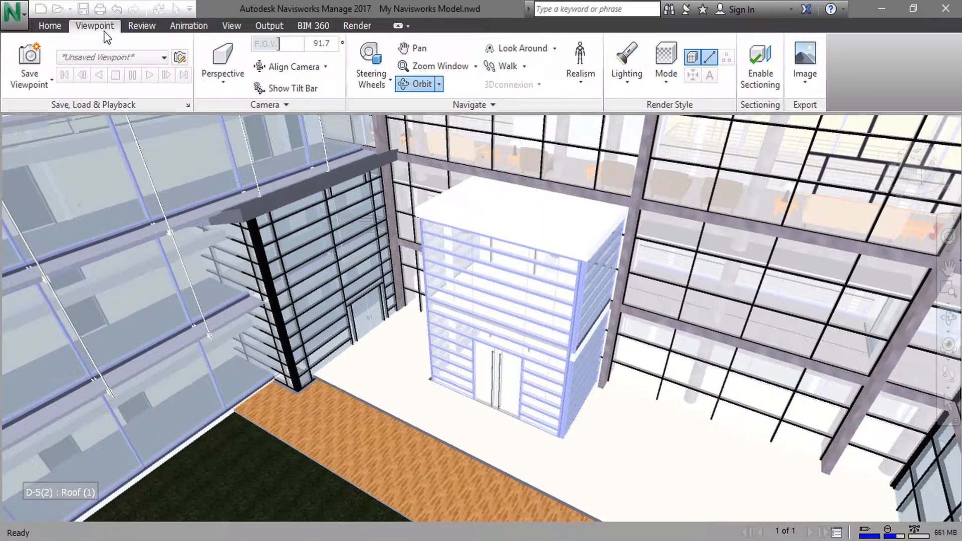
{"action": "left_click", "coordinate": [25, 64]}
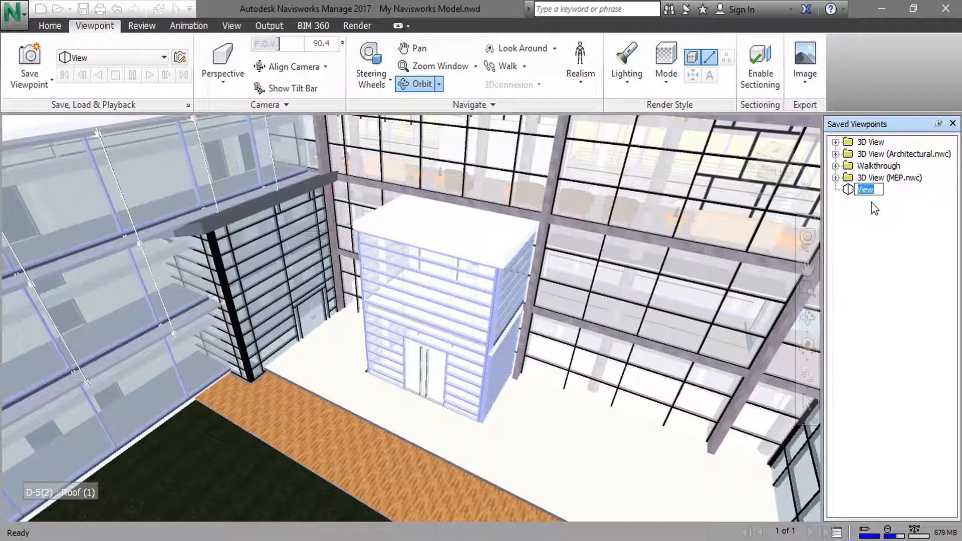
{"action": "type", "text": "Entrance Markup"}
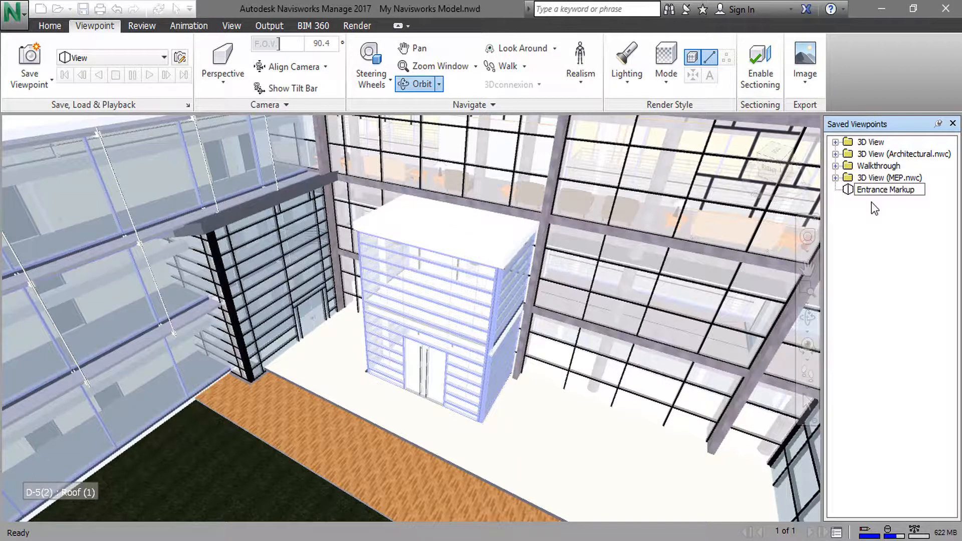
{"action": "key", "text": "Return"}
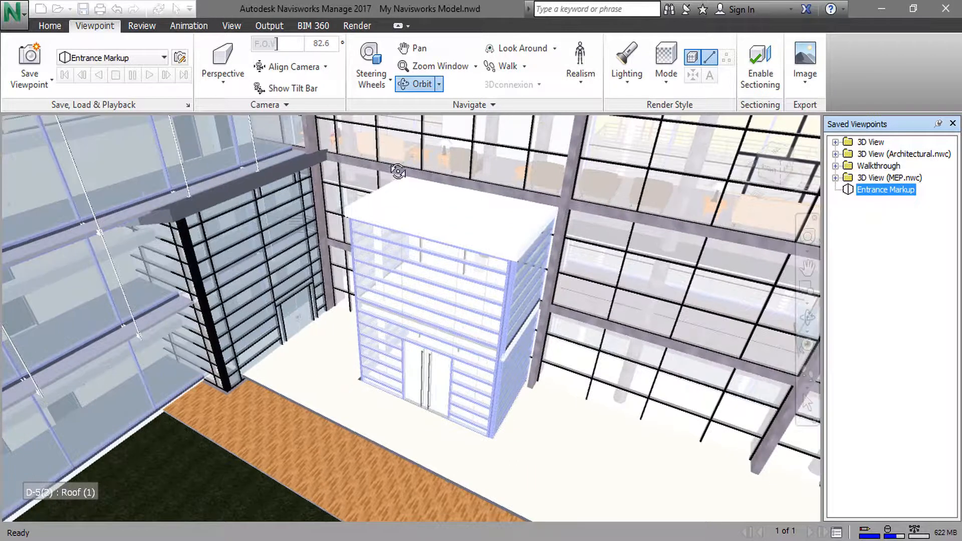
- Add the redline text "Check Roof Hight" on the white roof of the courtyard entrance box
{"action": "left_click", "coordinate": [142, 26]}
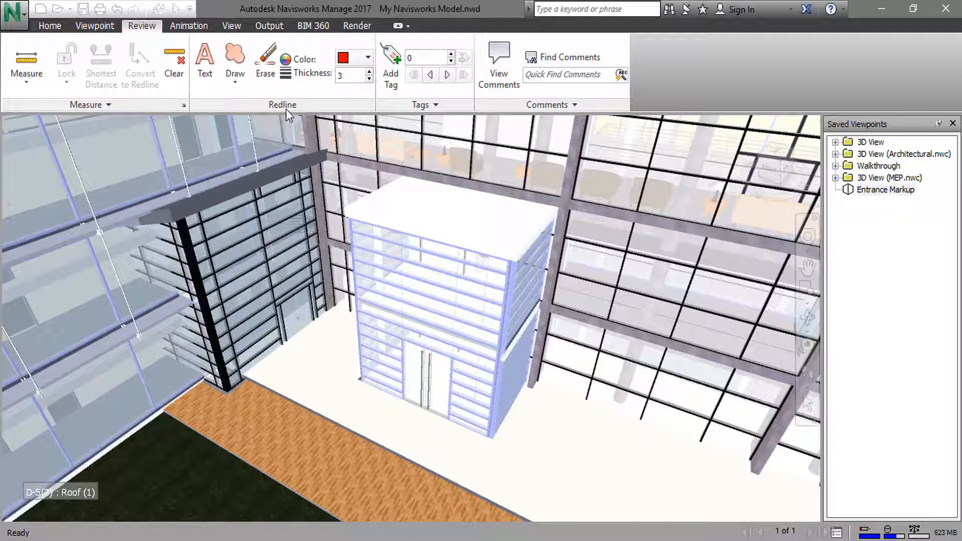
{"action": "left_click", "coordinate": [213, 85]}
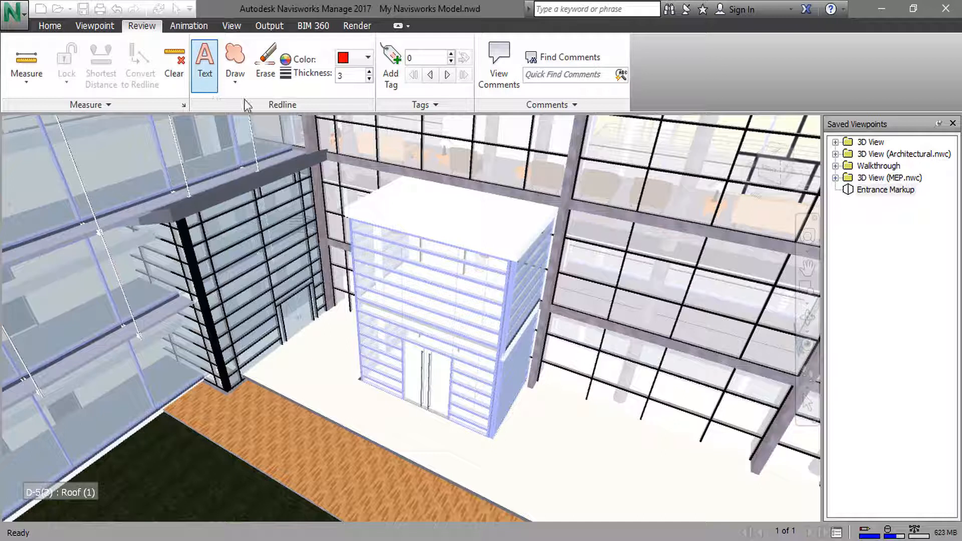
{"action": "left_click", "coordinate": [409, 208]}
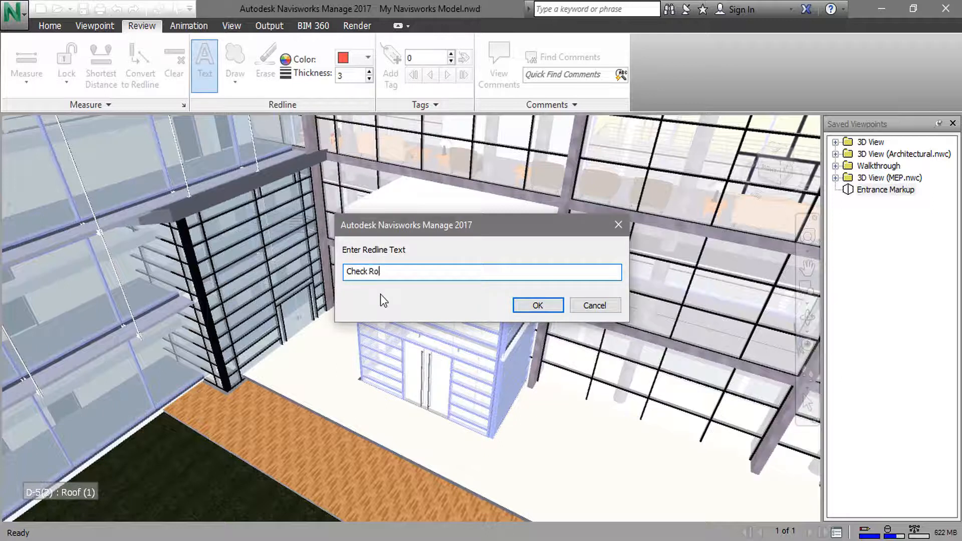
{"action": "key", "text": "BackSpace"}
{"action": "type", "text": "Hight"}
{"action": "key", "text": "Return"}
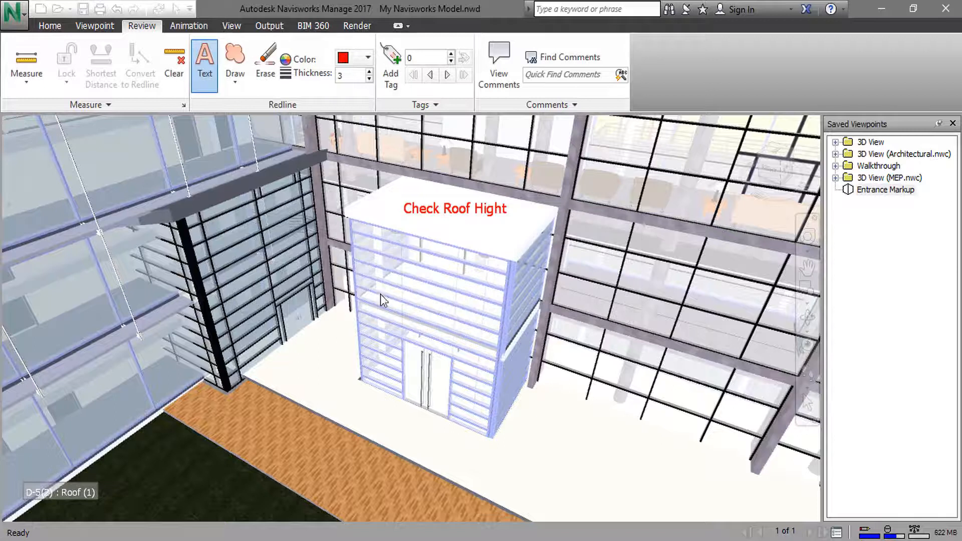
- Set the redline colour to green and draw a revision cloud around the "Check Roof Hight" text
{"action": "left_click", "coordinate": [369, 58]}
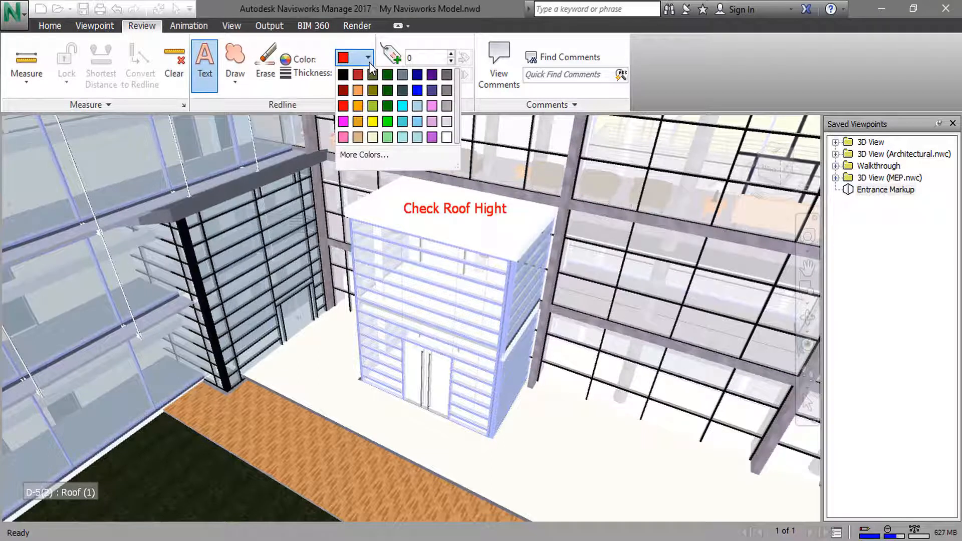
{"action": "left_click", "coordinate": [388, 121]}
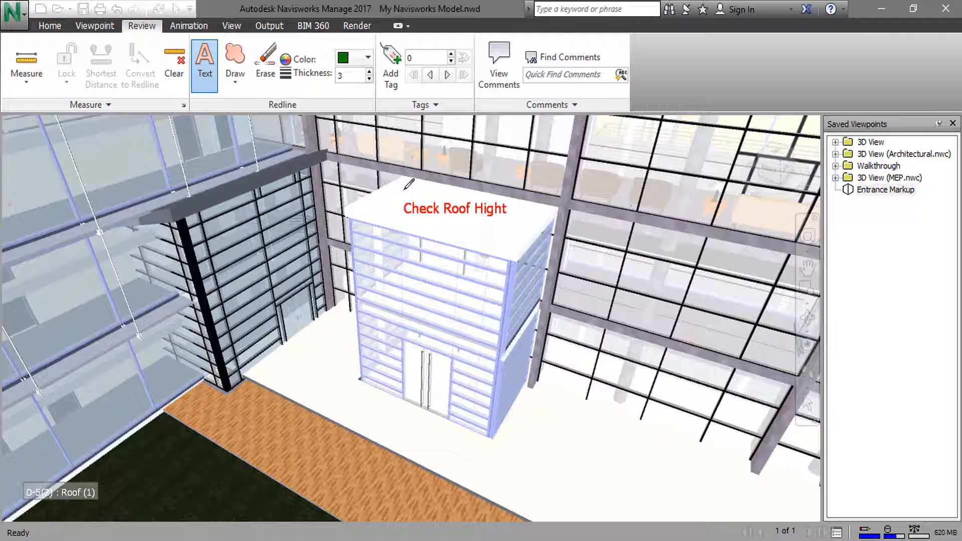
{"action": "left_click", "coordinate": [244, 86]}
{"action": "left_click", "coordinate": [267, 119]}
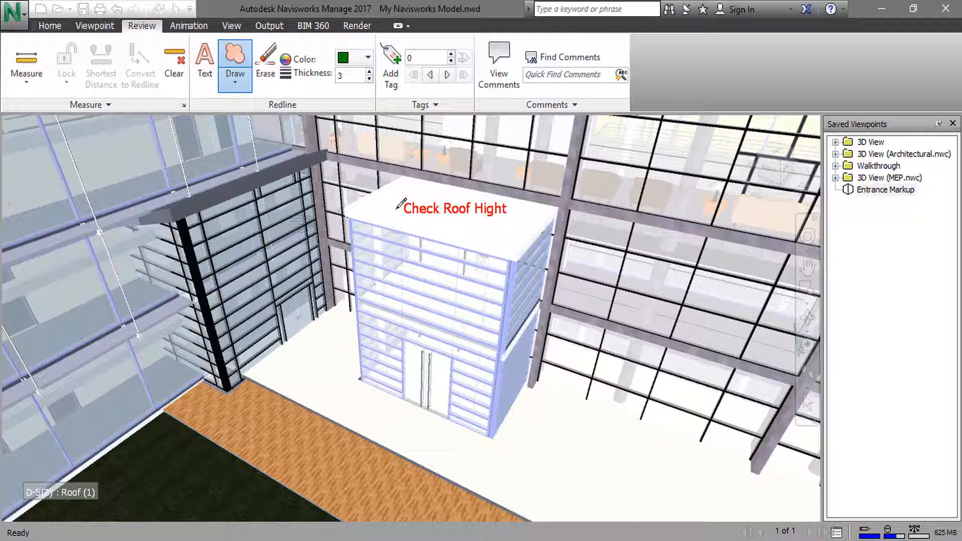
{"action": "mouse_move", "coordinate": [397, 208]}
{"action": "left_mouse_down"}
{"action": "mouse_move", "coordinate": [411, 191]}
{"action": "mouse_move", "coordinate": [518, 201]}
{"action": "mouse_move", "coordinate": [516, 213]}
{"action": "mouse_move", "coordinate": [486, 231]}
{"action": "mouse_move", "coordinate": [425, 226]}
{"action": "mouse_move", "coordinate": [398, 211]}
{"action": "left_mouse_up"}
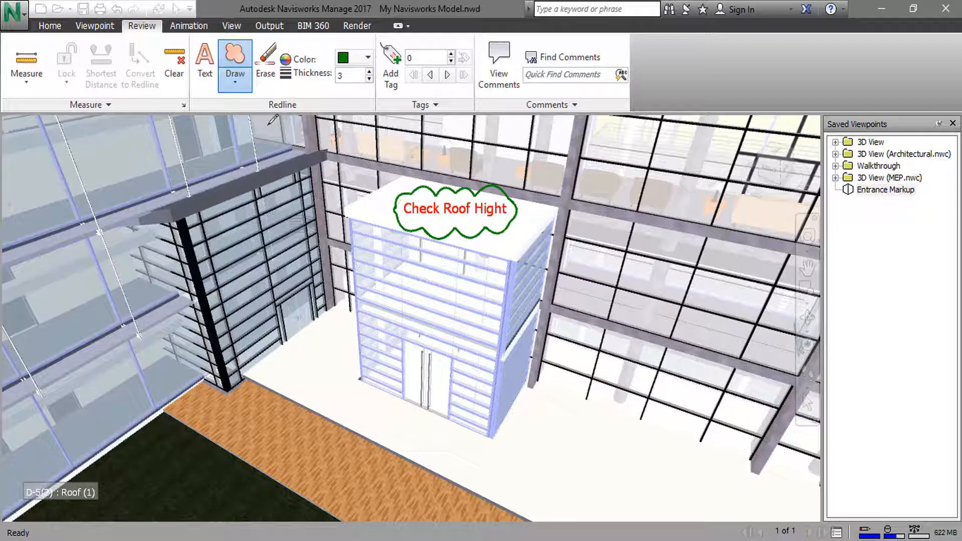
- Draw two nearly horizontal redline lines across the upper front of the entrance box and erase both
{"action": "left_click", "coordinate": [235, 81]}
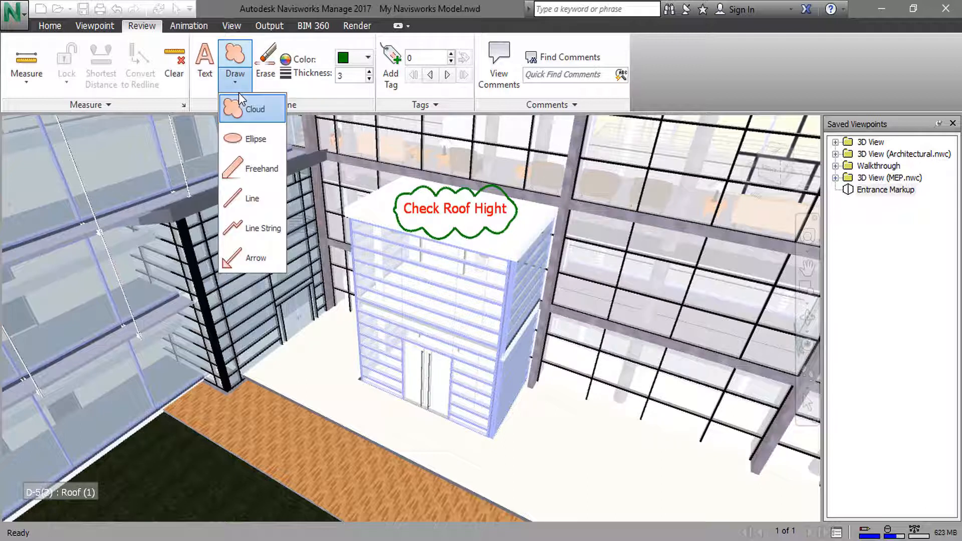
{"action": "left_click", "coordinate": [251, 200]}
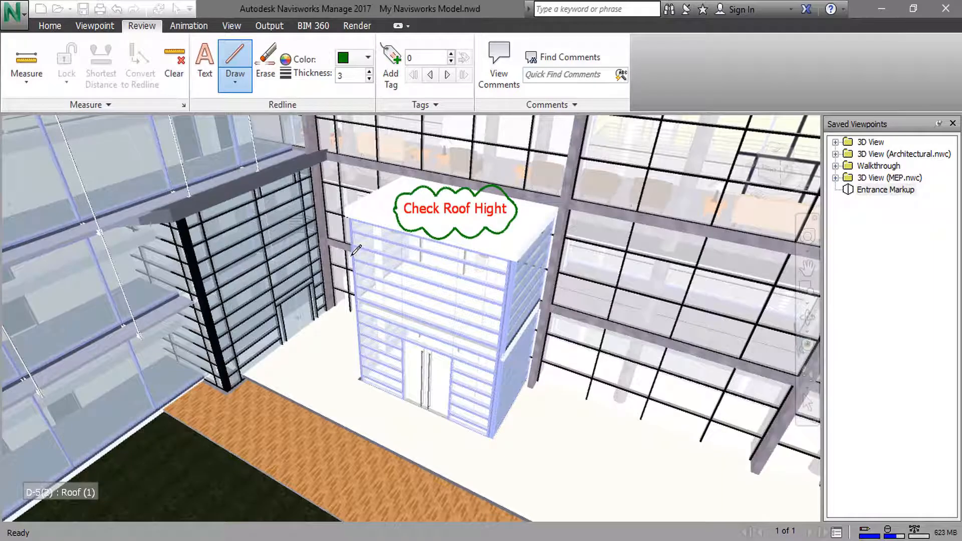
{"action": "left_click", "coordinate": [353, 255]}
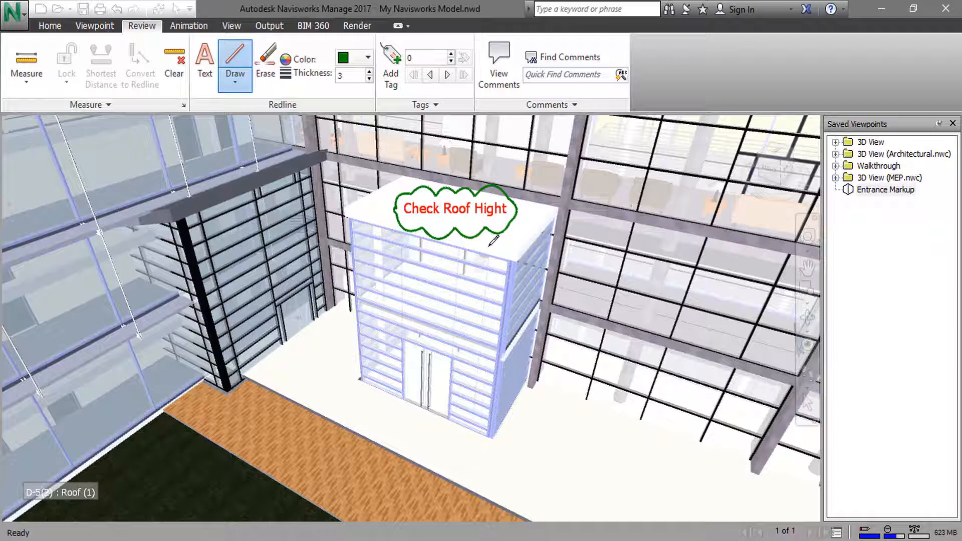
{"action": "left_click", "coordinate": [523, 263]}
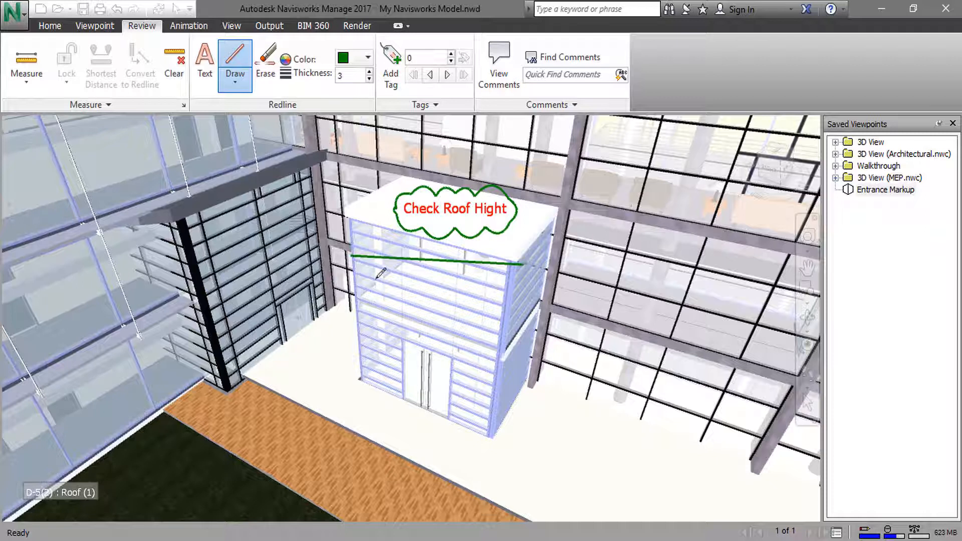
{"action": "left_click", "coordinate": [346, 294]}
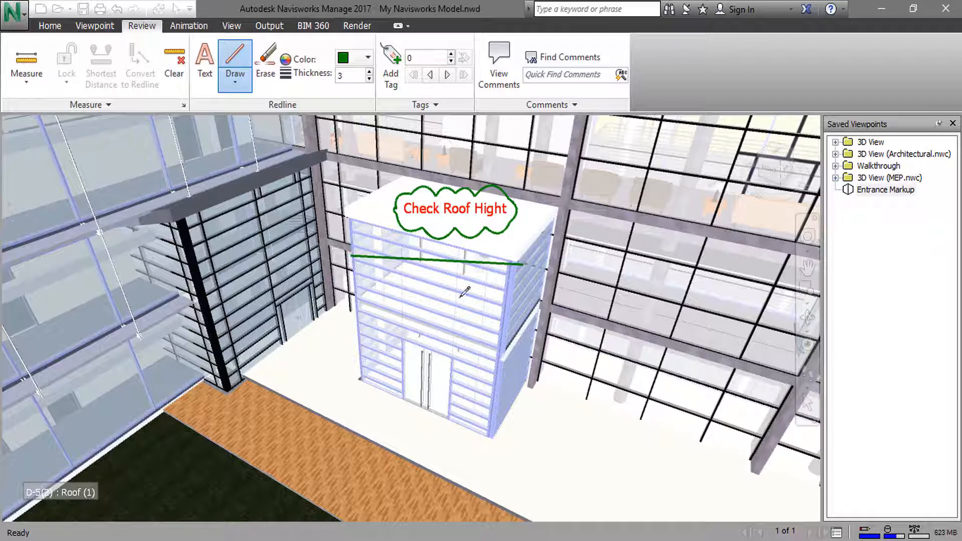
{"action": "left_click", "coordinate": [513, 292]}
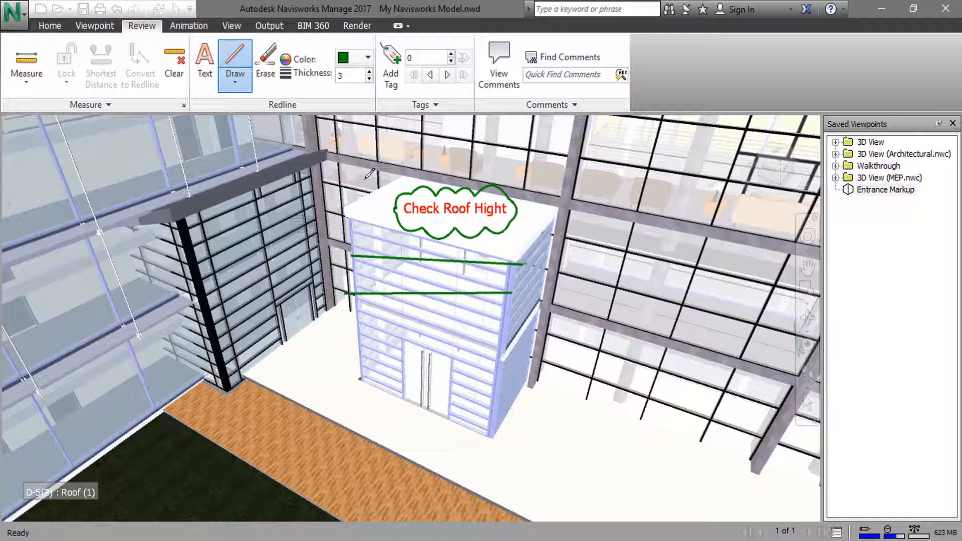
{"action": "left_click", "coordinate": [266, 76]}
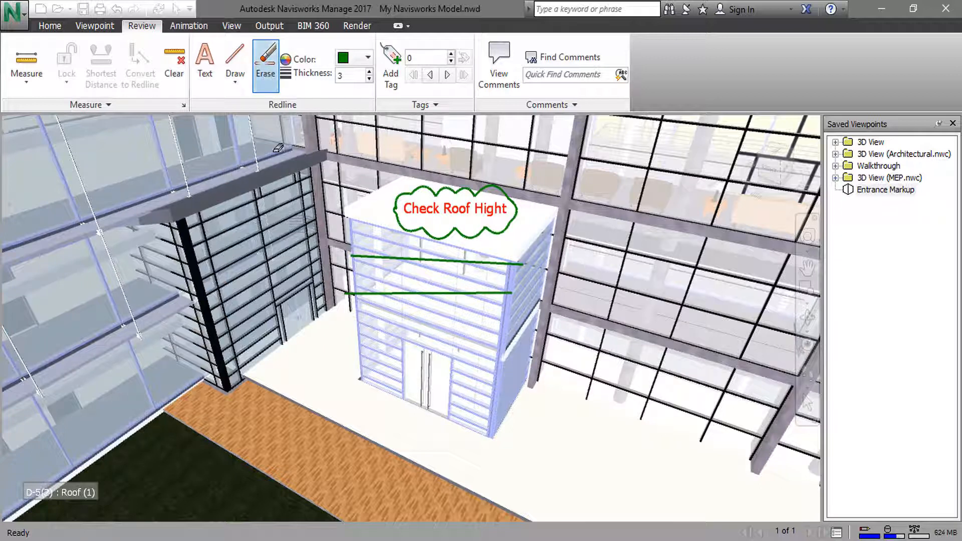
{"action": "left_click_drag", "start_coordinate": [320, 238], "coordinate": [554, 334]}
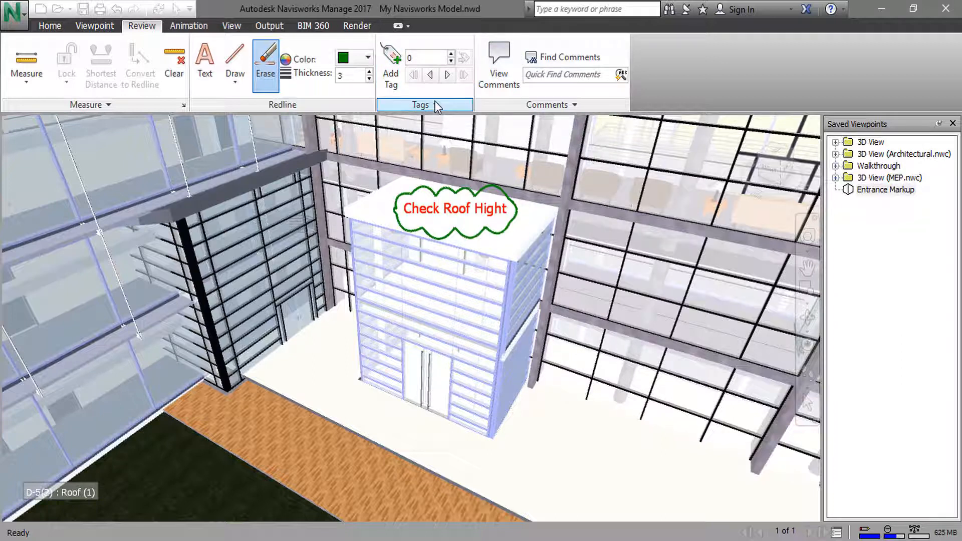
- Check the viewpoint's comments, and tag the entrance door with the label in front of it and the comment "Door Material"
{"action": "left_click", "coordinate": [497, 83]}
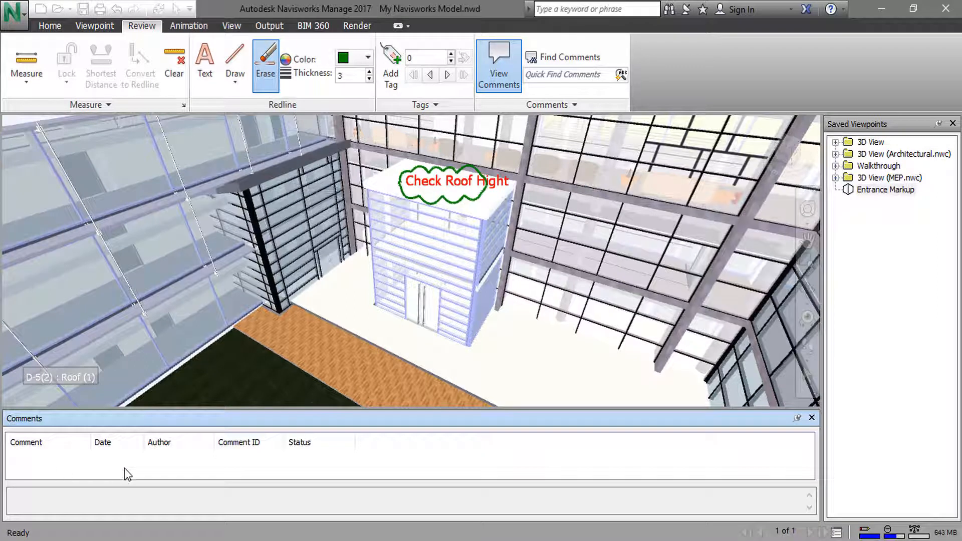
{"action": "left_click", "coordinate": [812, 418]}
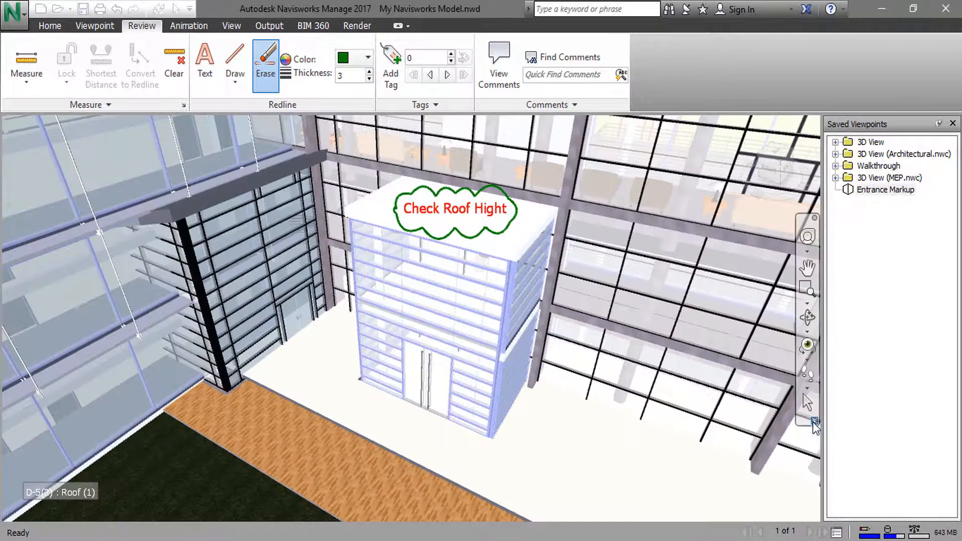
{"action": "left_click", "coordinate": [392, 85]}
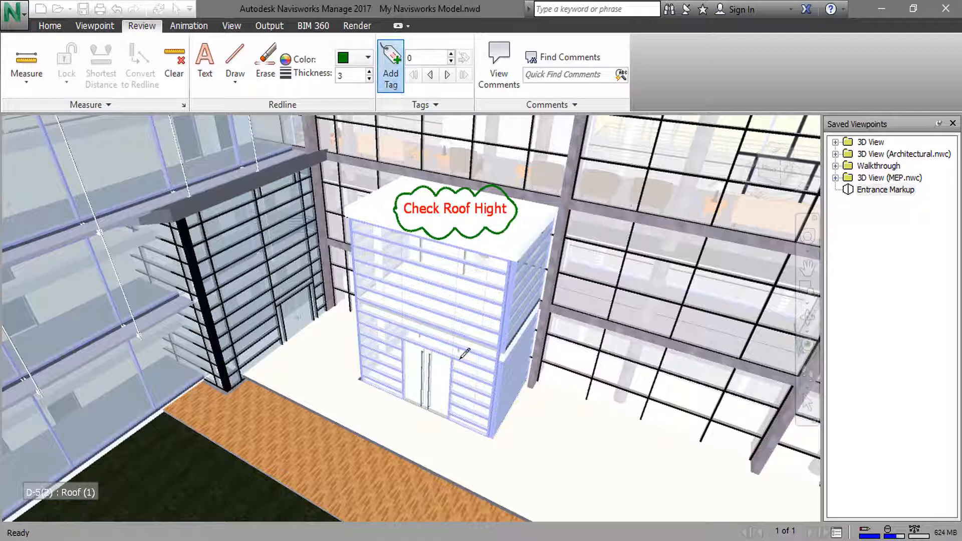
{"action": "left_click", "coordinate": [441, 388]}
{"action": "left_click", "coordinate": [381, 407]}
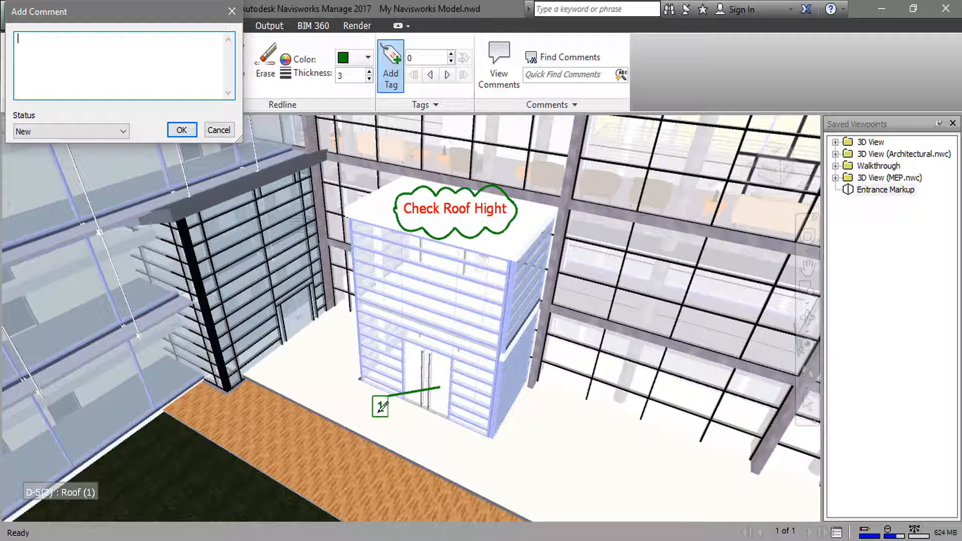
{"action": "type", "text": "Door Material"}
{"action": "key", "text": "Return"}
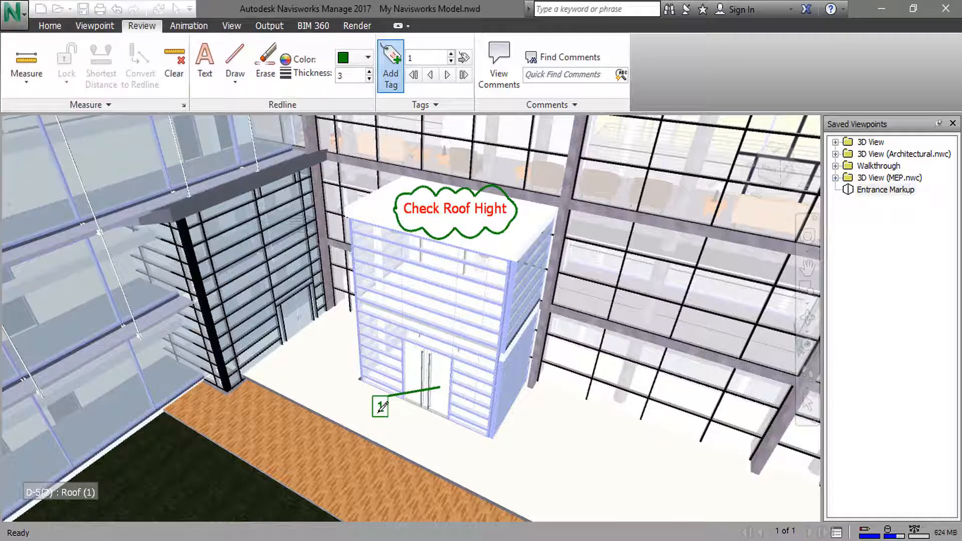
- Show the viewpoint's comments and add a second comment reading "Door Hardware" with status New
{"action": "left_click", "coordinate": [499, 75]}
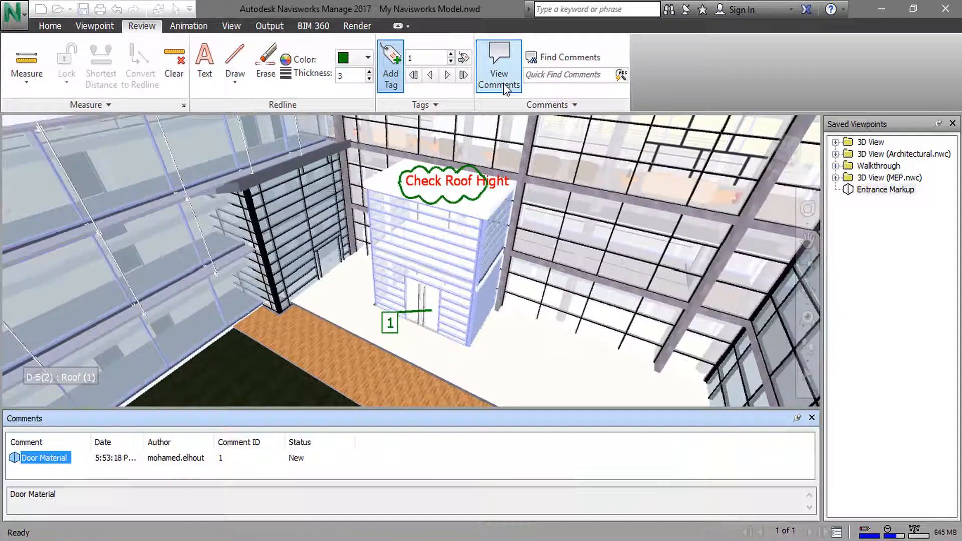
{"action": "right_click", "coordinate": [60, 474]}
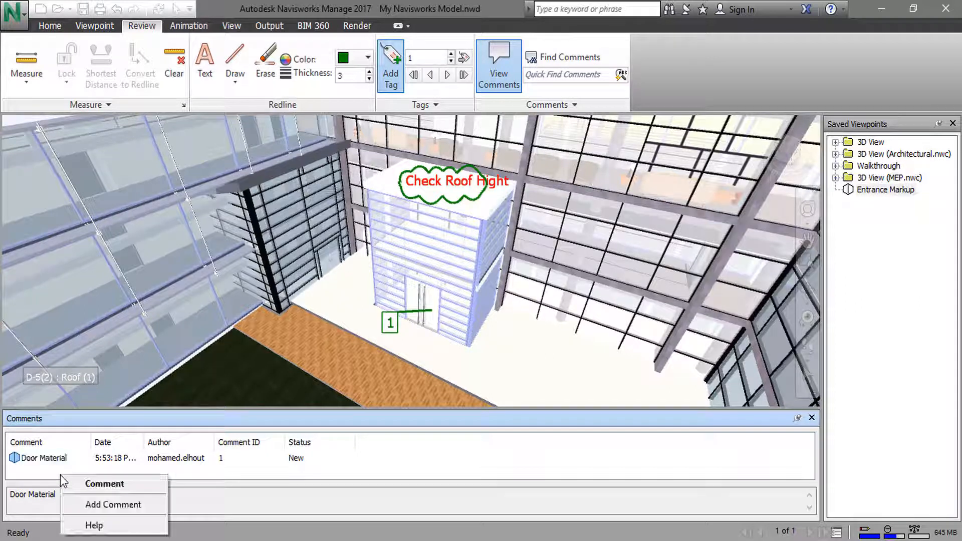
{"action": "left_click", "coordinate": [124, 514]}
{"action": "type", "text": "Door Har"}
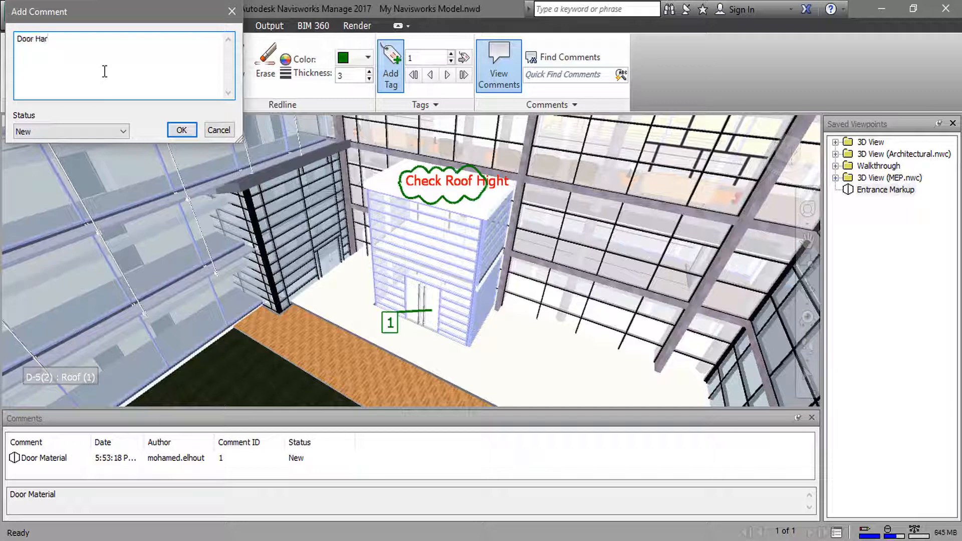
{"action": "type", "text": "dware"}
{"action": "key", "text": "Return"}
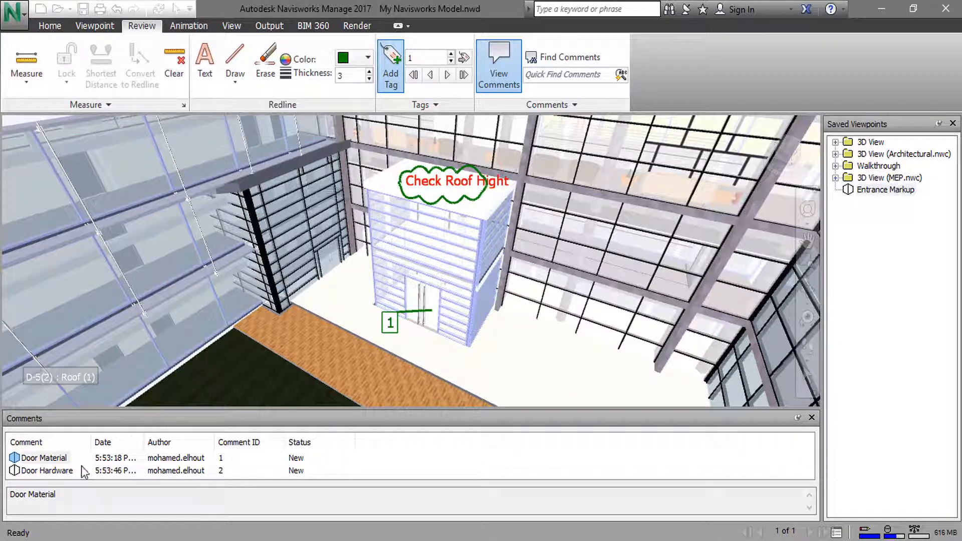
- Change the status of the "Door Material" comment to Approved
{"action": "right_click", "coordinate": [53, 460]}
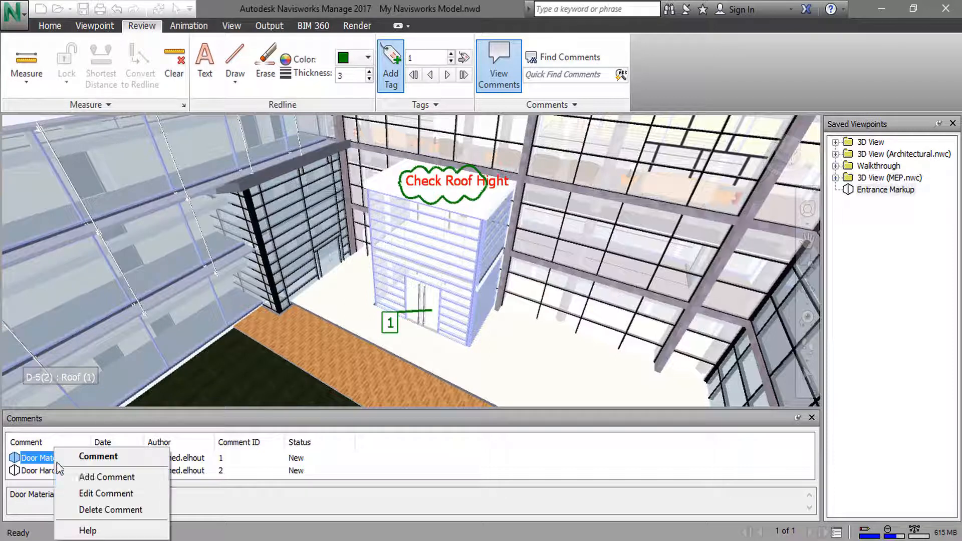
{"action": "left_click", "coordinate": [94, 494]}
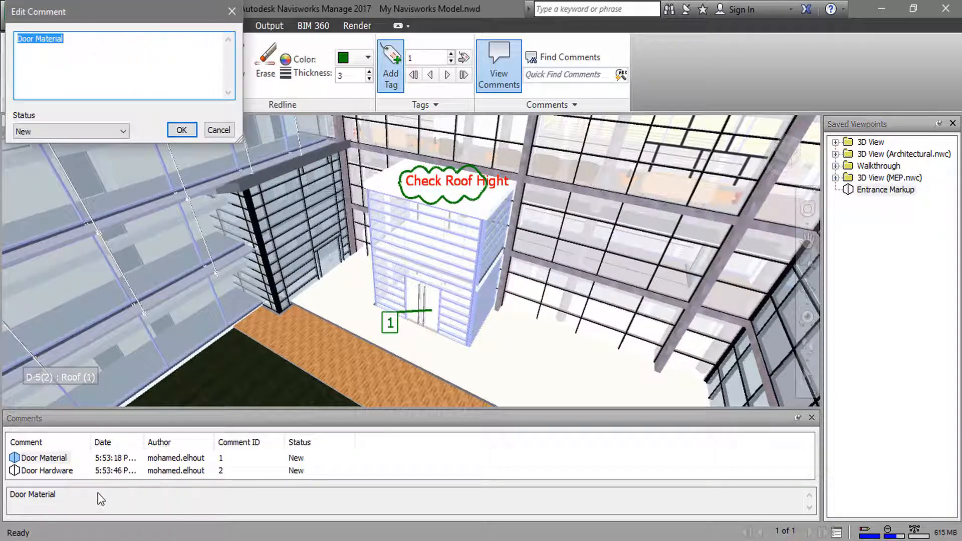
{"action": "left_click", "coordinate": [117, 136]}
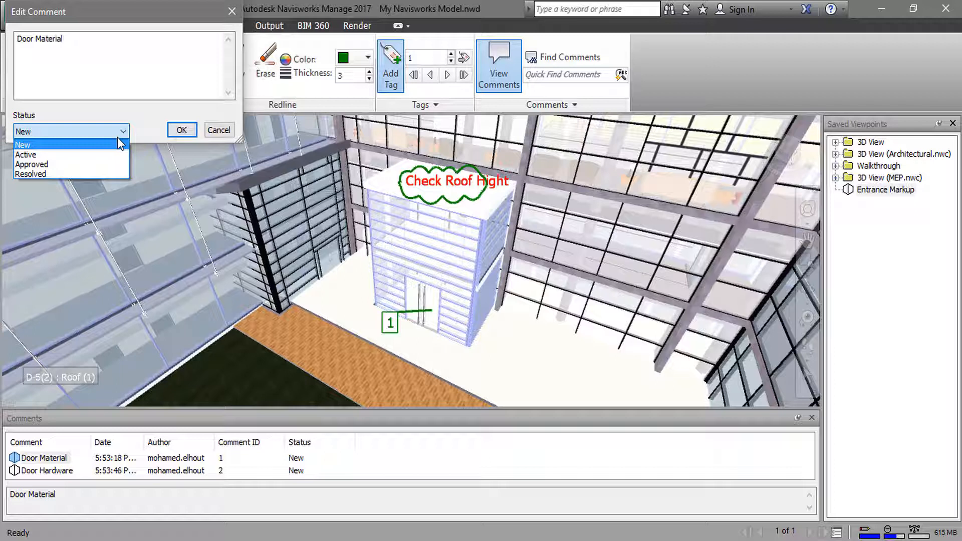
{"action": "left_click", "coordinate": [108, 165]}
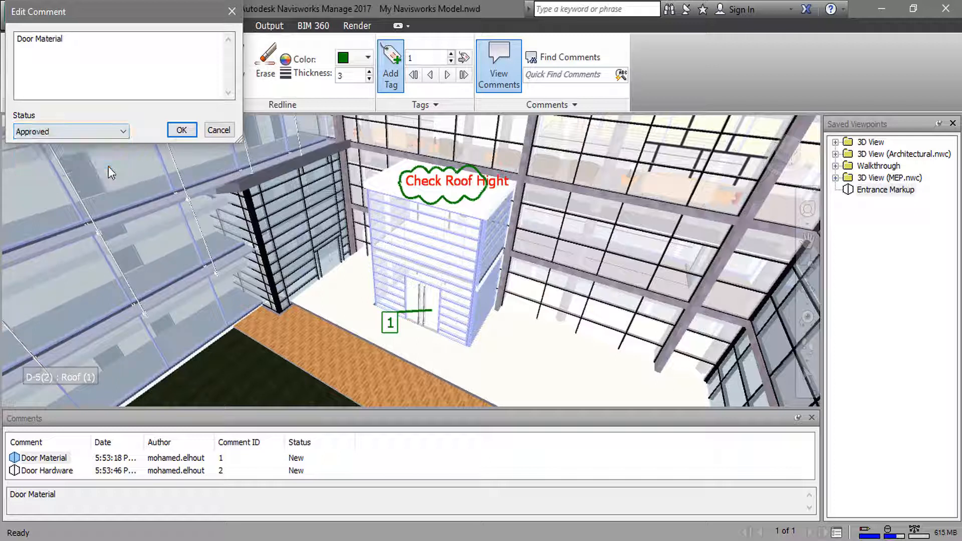
{"action": "left_click", "coordinate": [181, 133]}
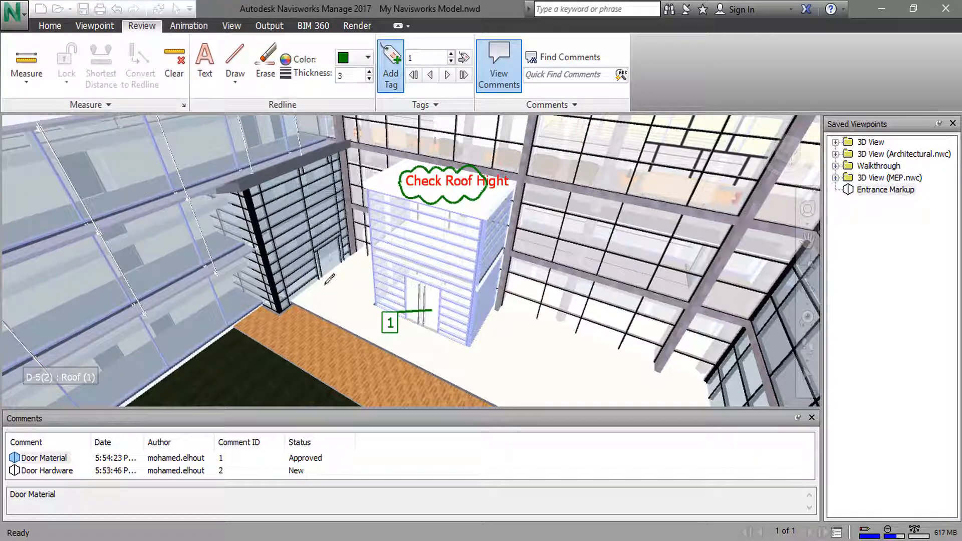